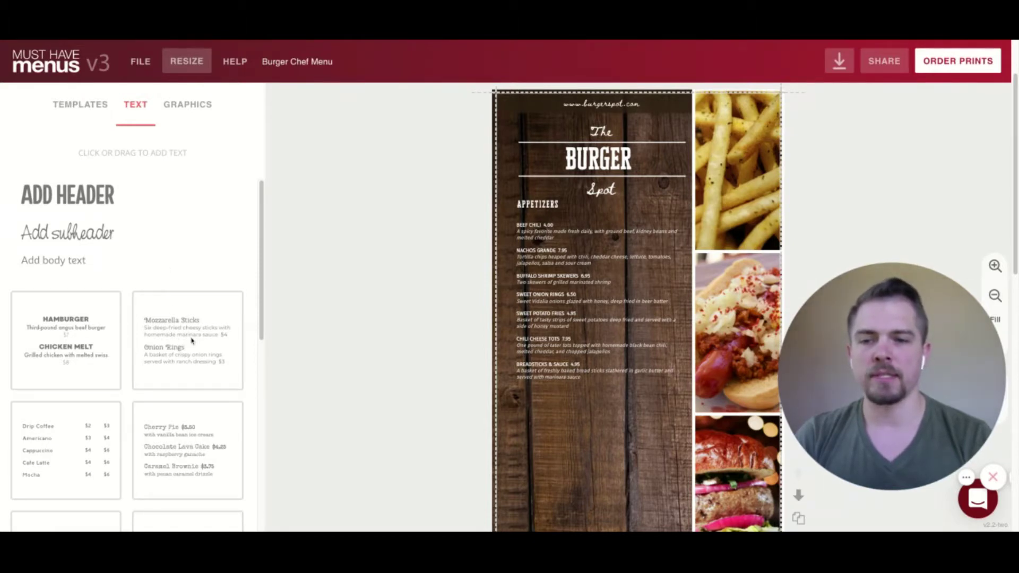
Add a sample menu-item text block, move it lower, then delete it again.
click(192, 340)
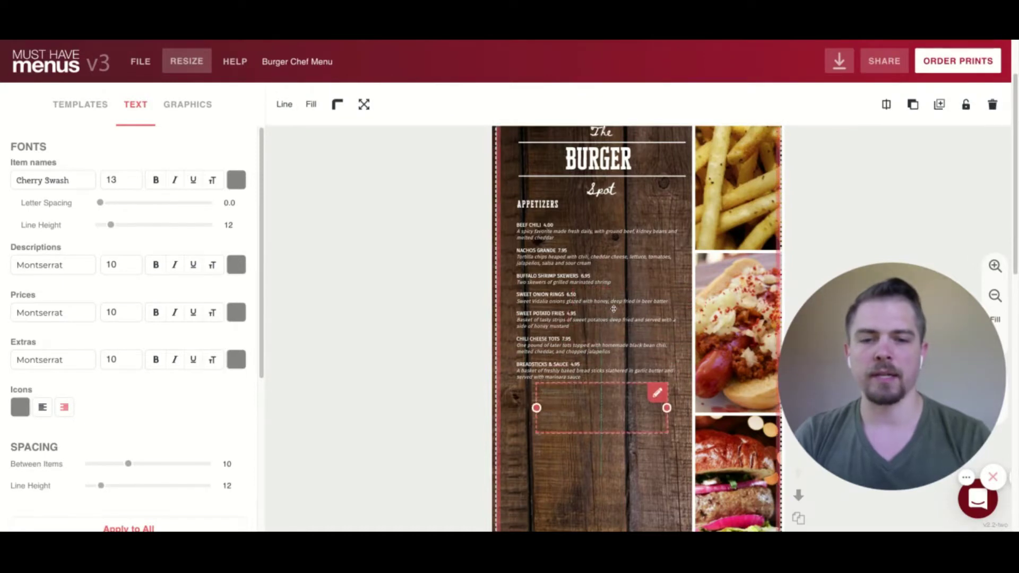
drag(583, 408, 564, 431)
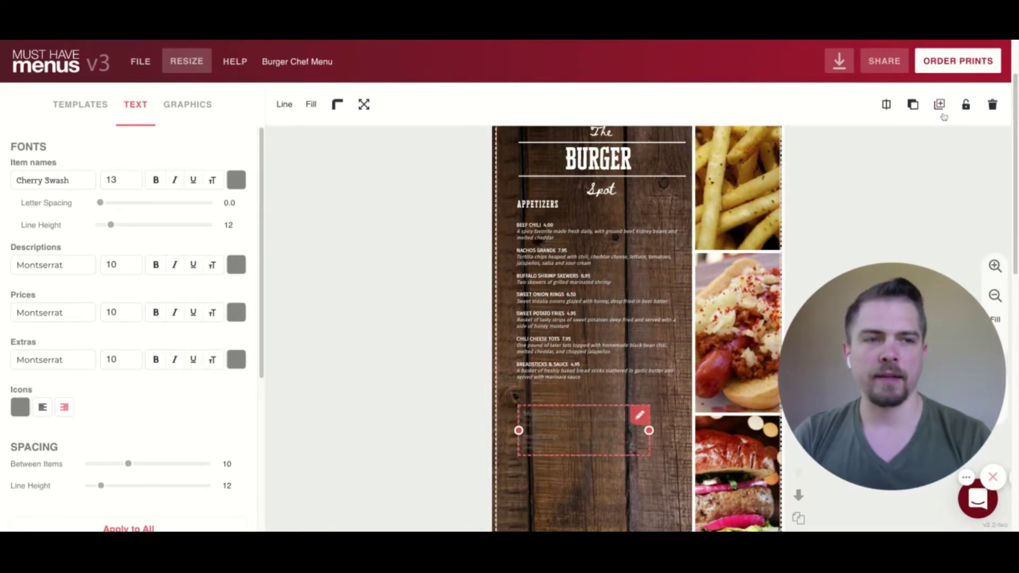
click(992, 104)
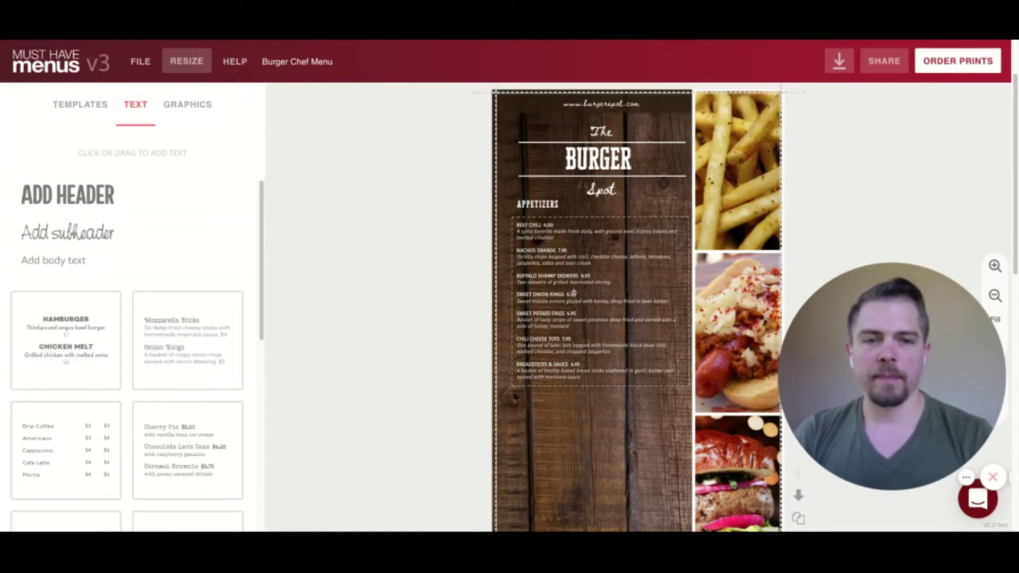
Delete every appetizer, from Beef Chili and Nachos Grande onward, from the Appetizers item list.
double_click(574, 292)
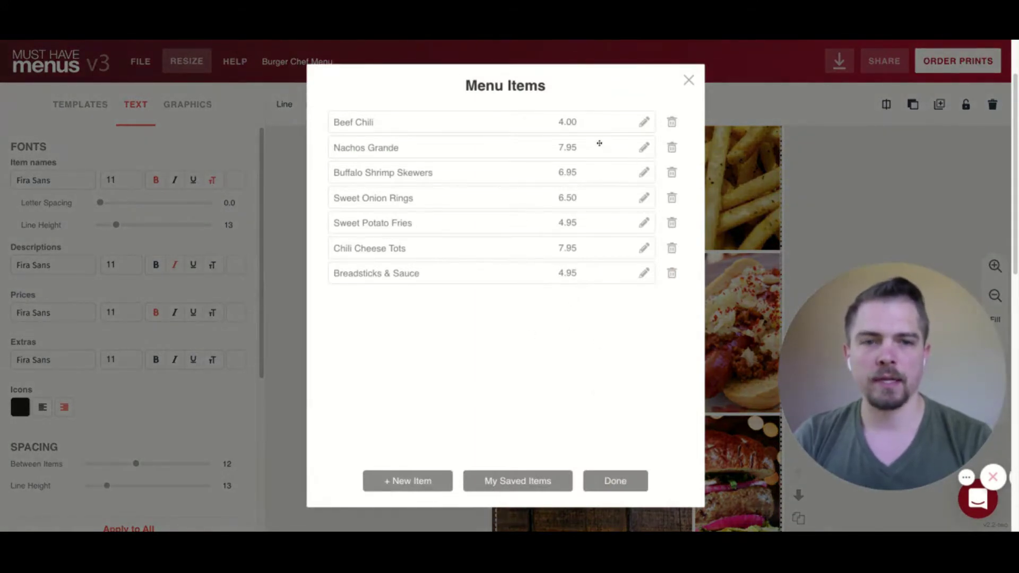
click(672, 121)
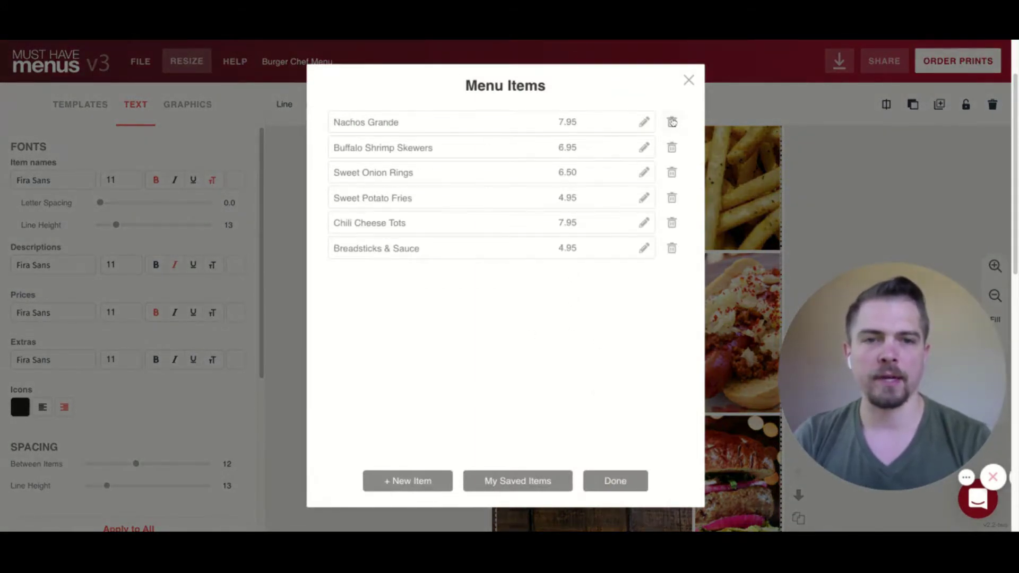
click(672, 122)
click(672, 121)
click(672, 121)
click(672, 122)
click(672, 121)
click(672, 121)
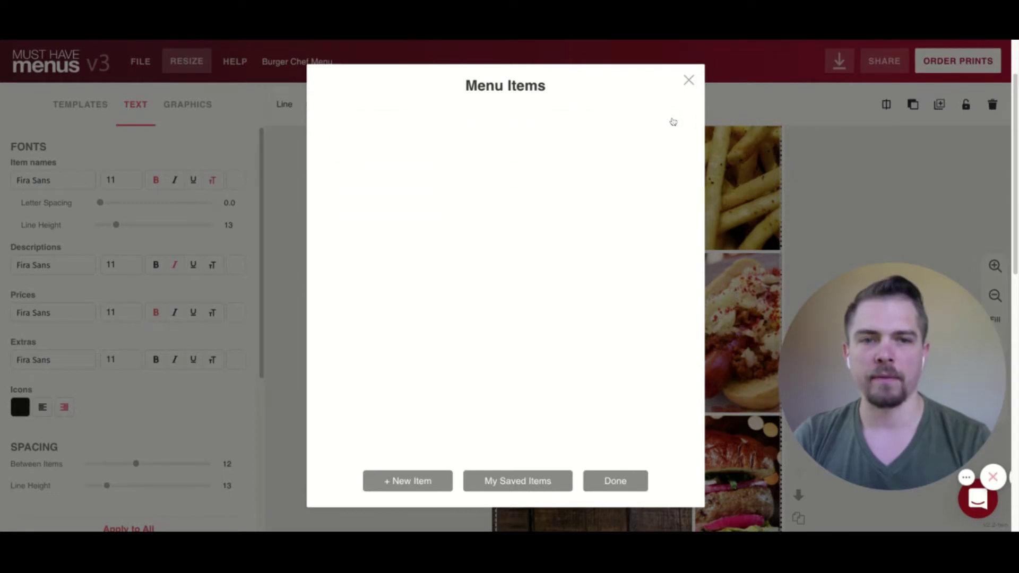
Search the saved designs for '8th' and pick the 8th Street menu as the import source.
click(520, 492)
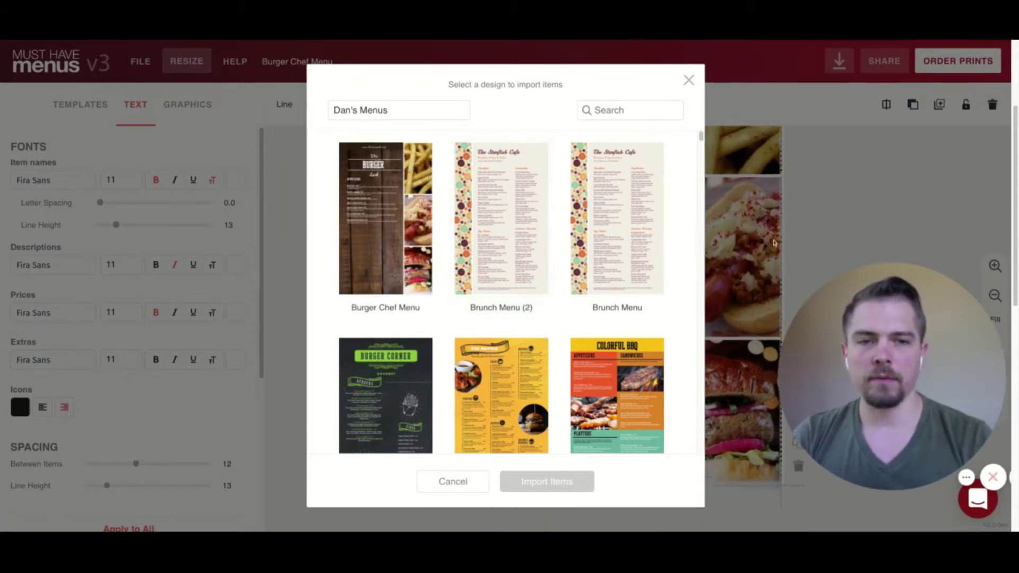
scroll(538, 297, down, 6)
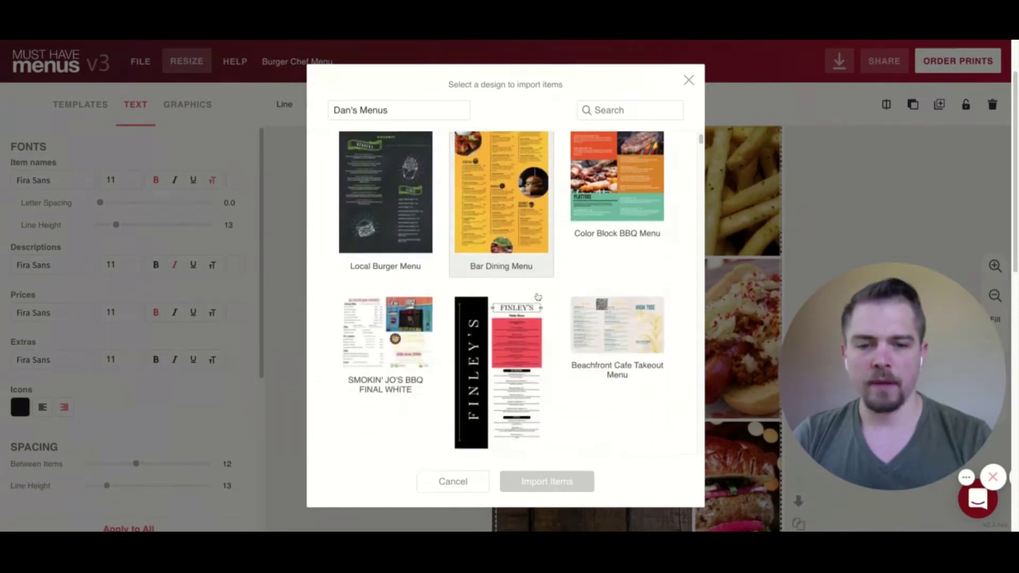
scroll(537, 298, down, 2)
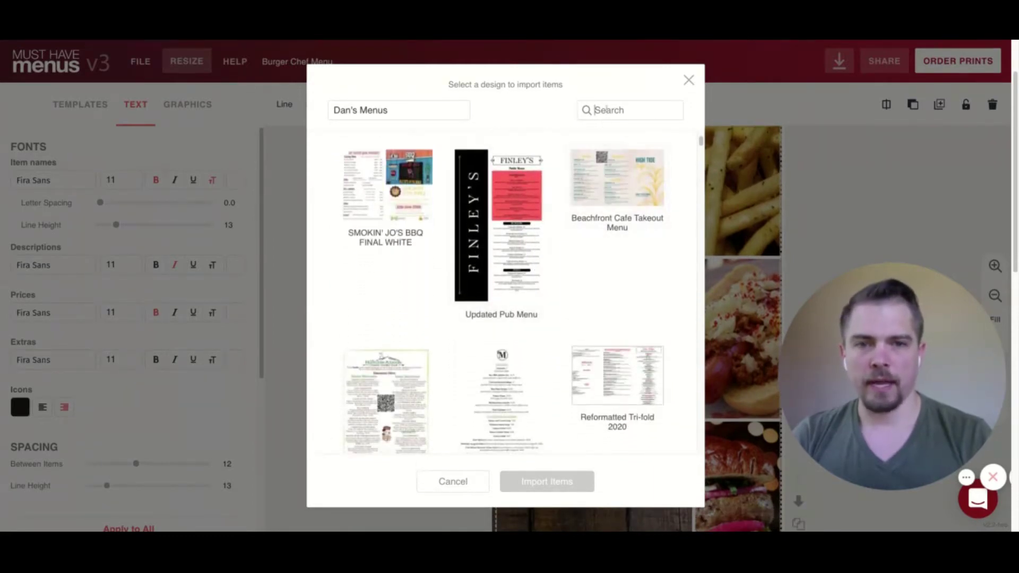
click(607, 110)
text(8th)
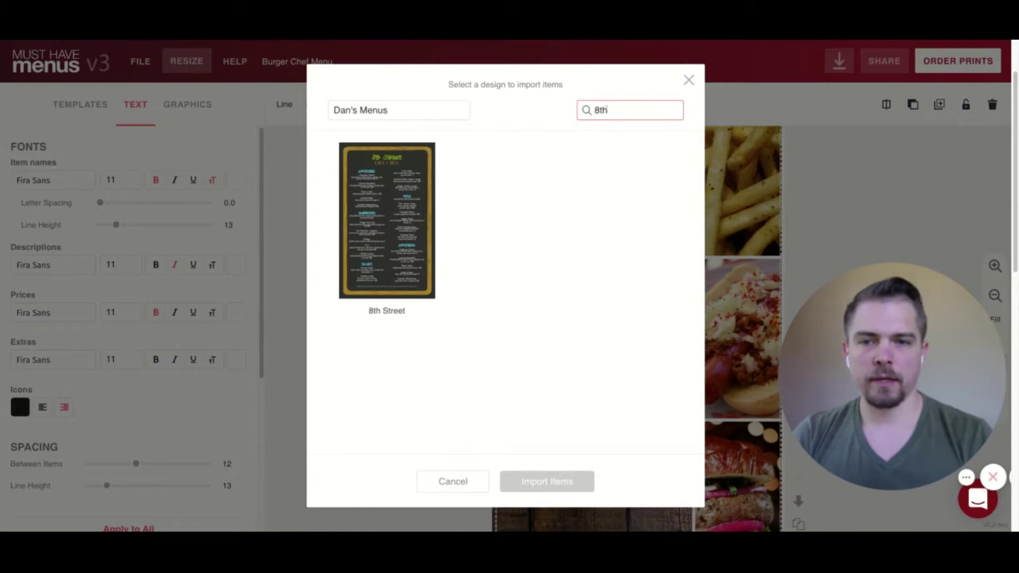
click(389, 210)
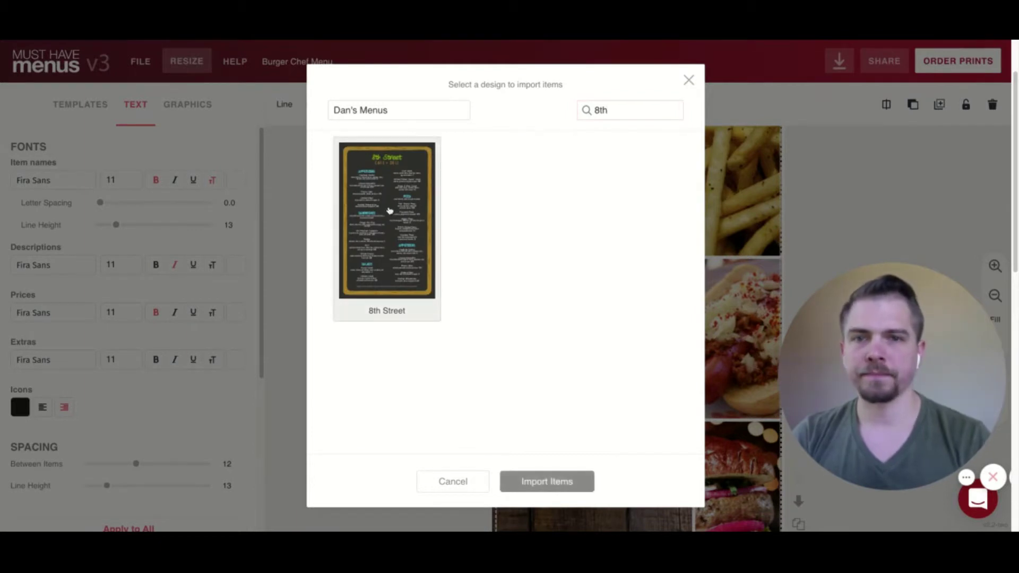
Tick Supreme Nachos, Cheese Quesadilla, Potato Skins, Chicken Wings, Stuffed Breadsticks and the sandwich items from 8th Street.
click(555, 482)
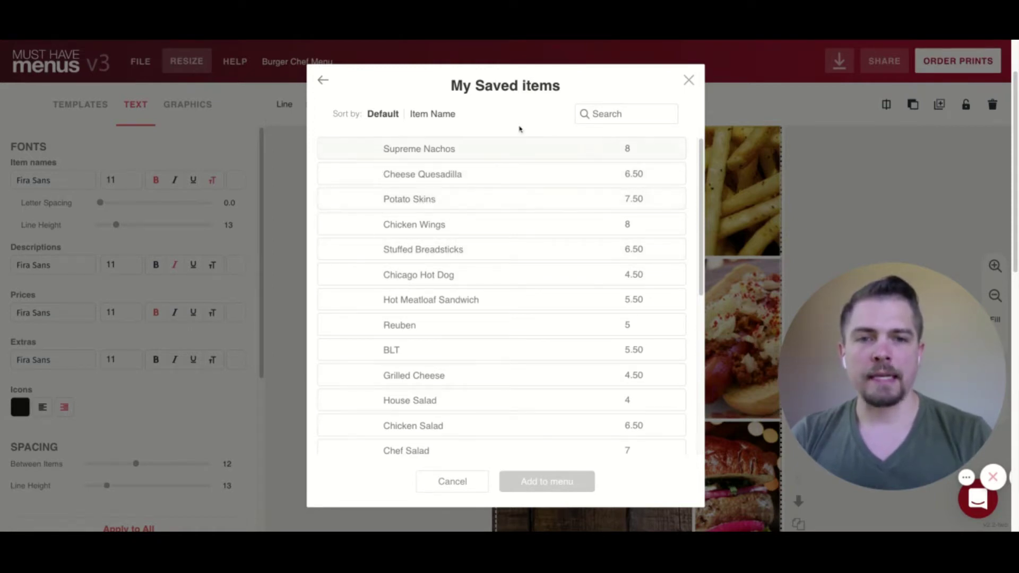
scroll(485, 204, down, 6)
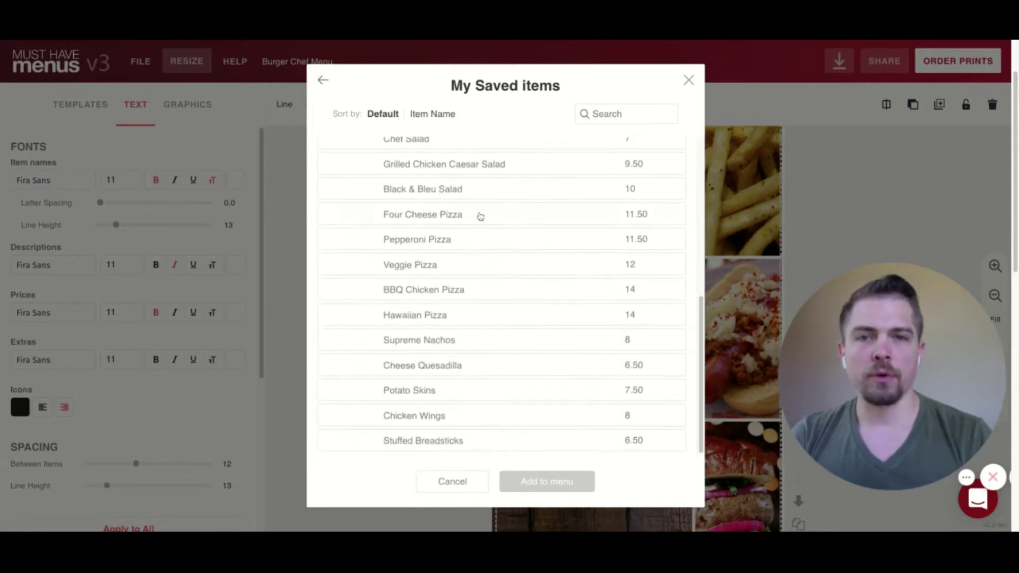
scroll(468, 220, up, 4)
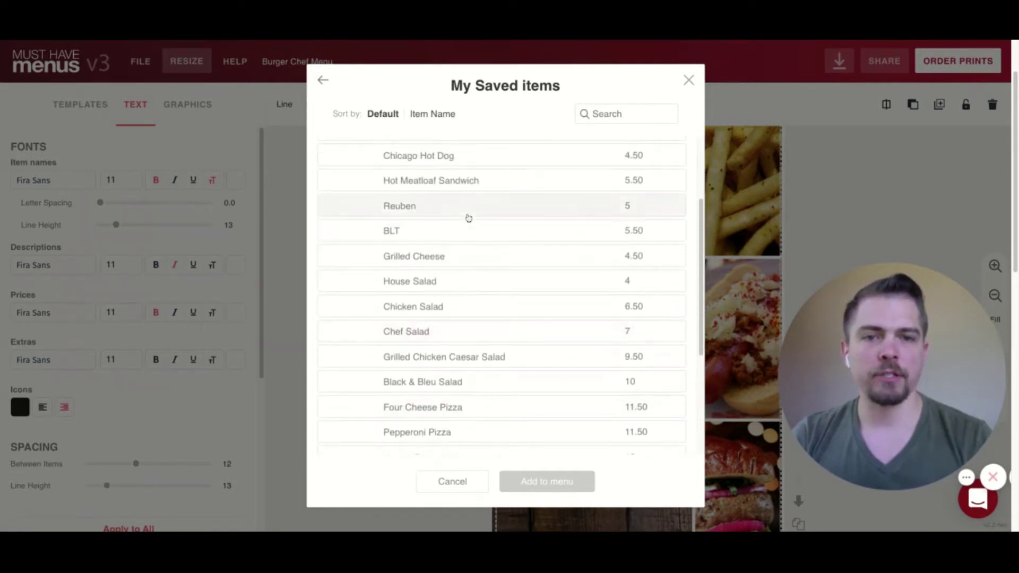
scroll(490, 230, up, 3)
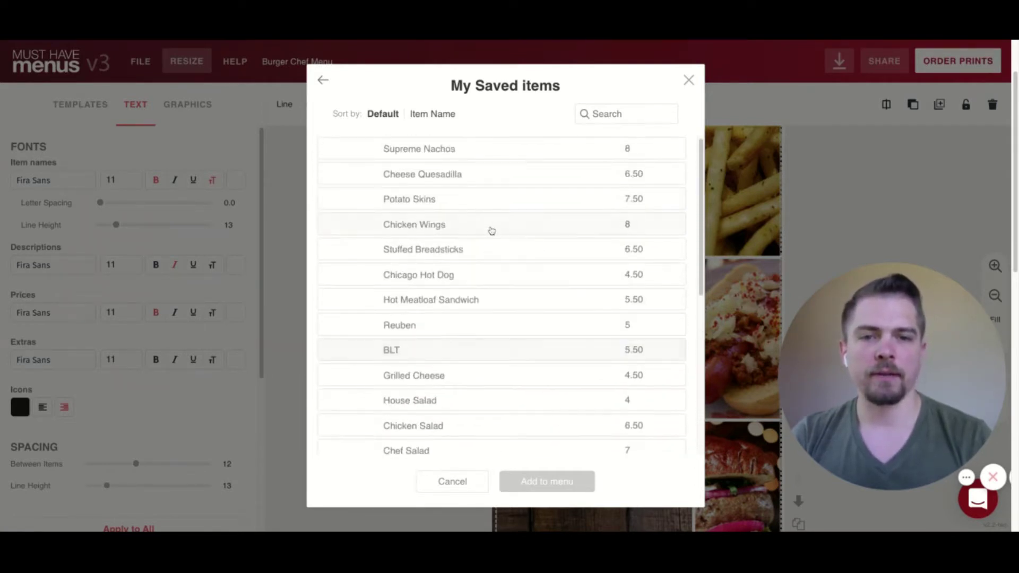
click(387, 152)
click(382, 171)
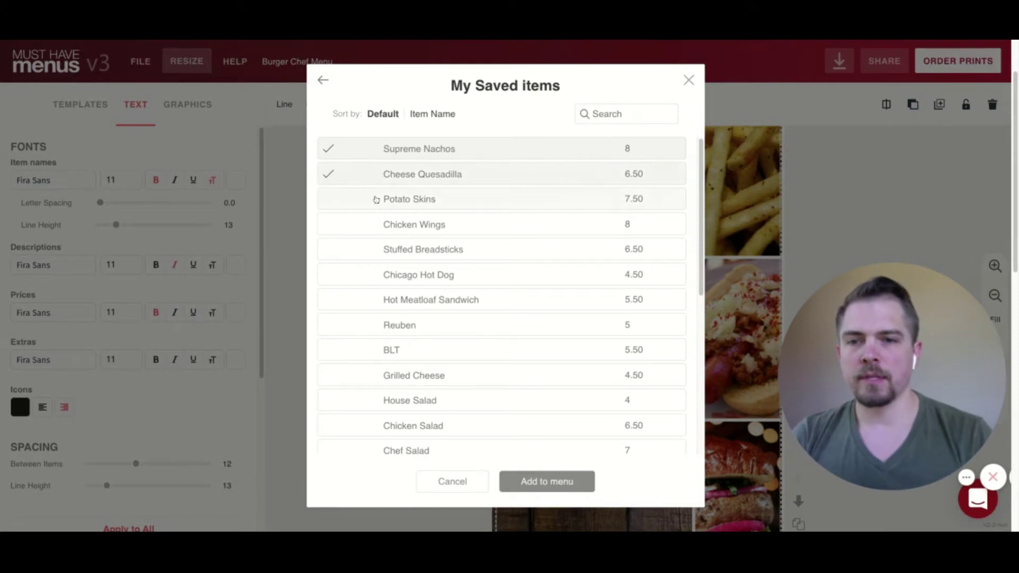
click(376, 199)
click(377, 229)
click(378, 250)
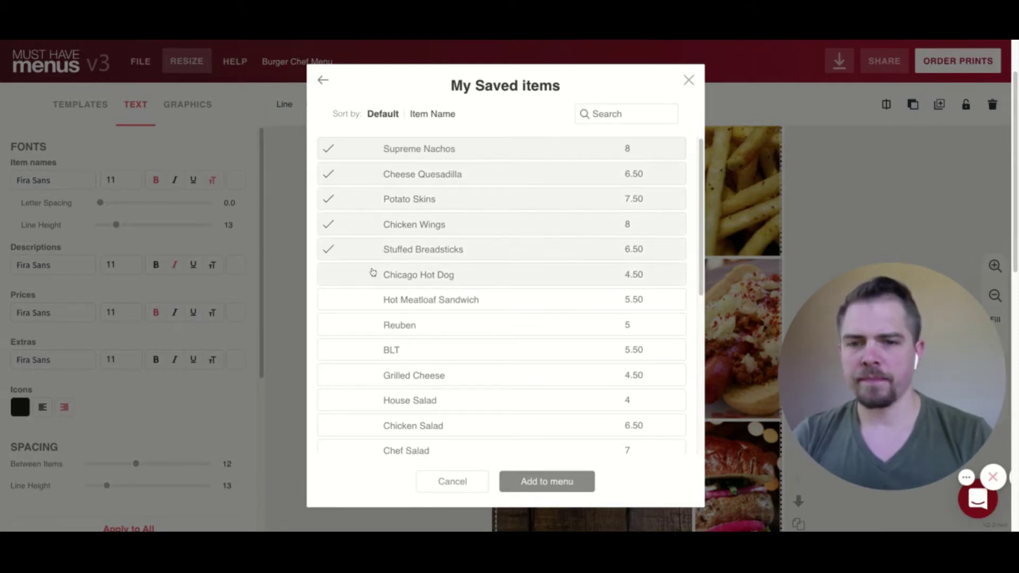
click(383, 301)
Add the chosen items to the menu and move Chicago Hot Dog up to third.
click(567, 481)
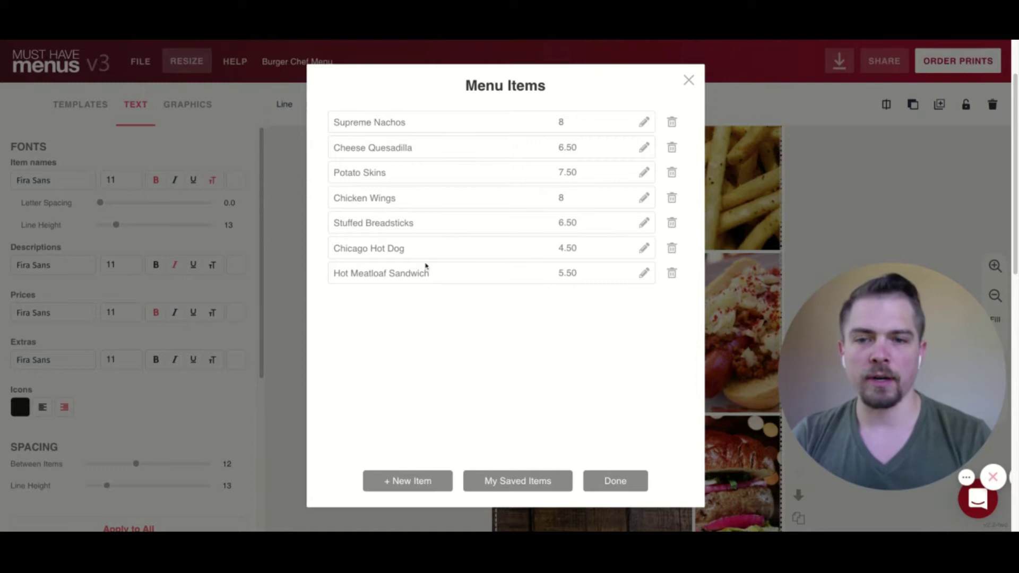
drag(423, 248, 422, 173)
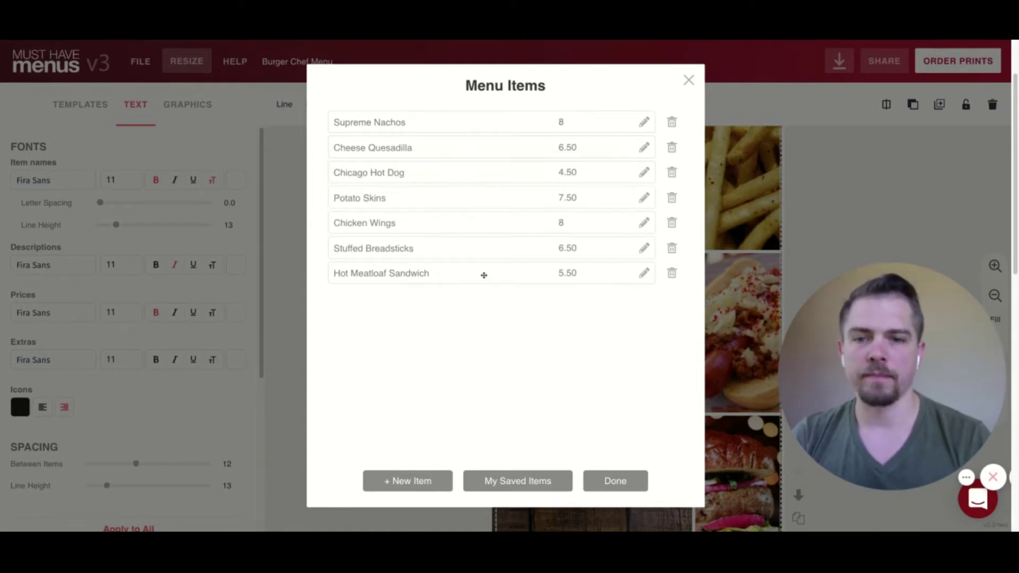
click(615, 480)
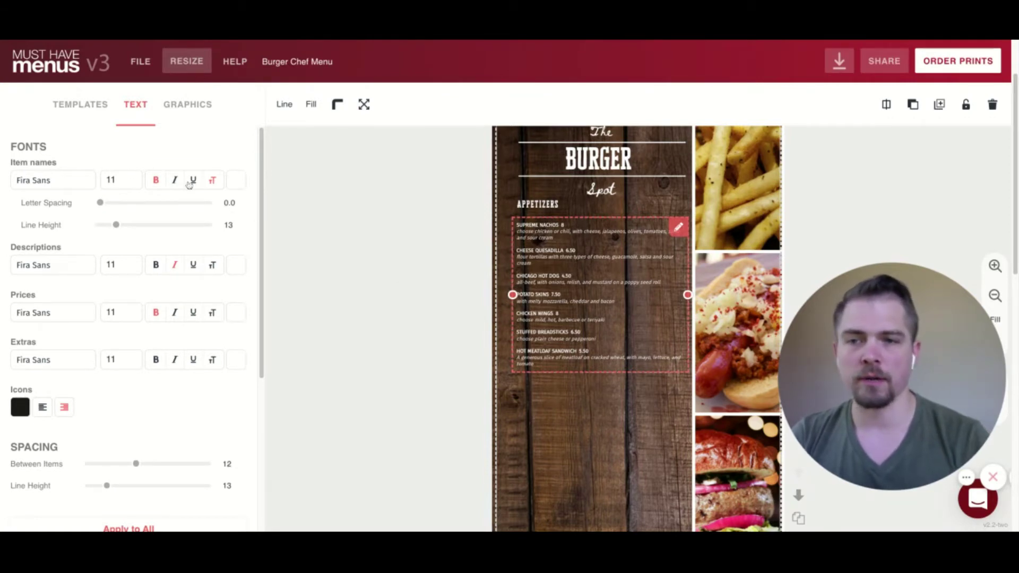
Make the appetizer item names cyan, in Cheddar Gothic Slab, at size 14.
click(331, 317)
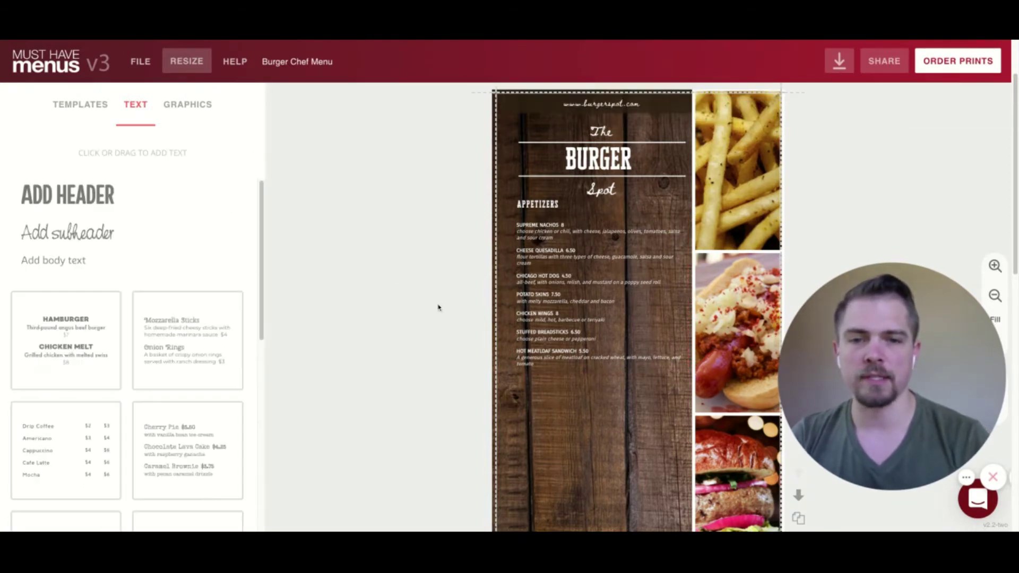
click(588, 289)
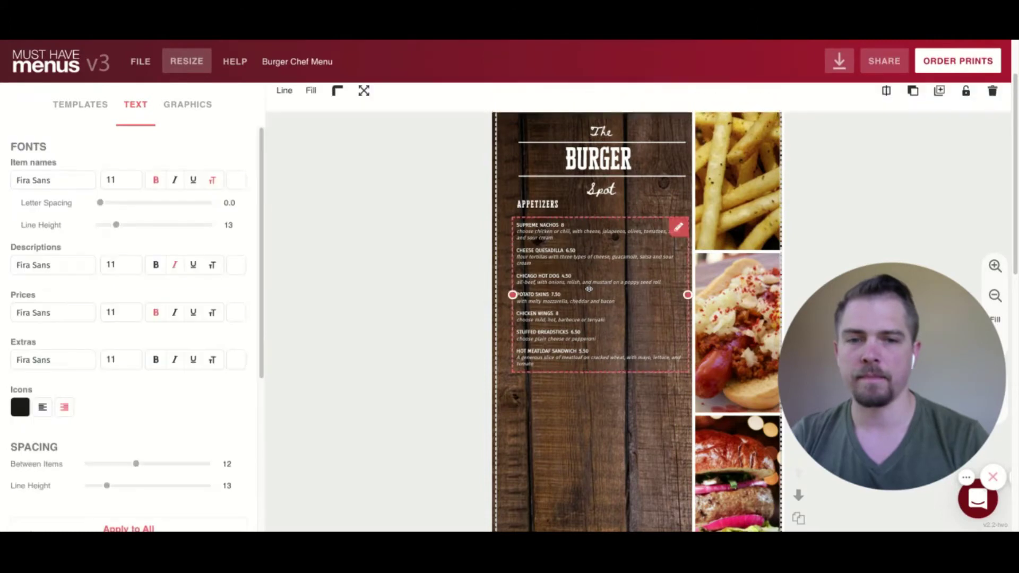
click(236, 179)
click(182, 256)
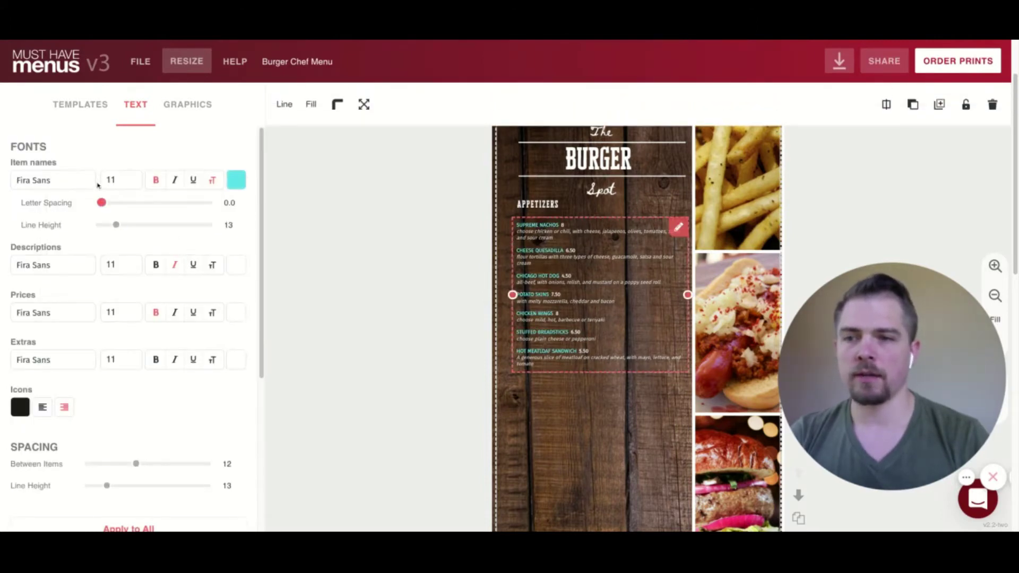
click(68, 183)
click(62, 238)
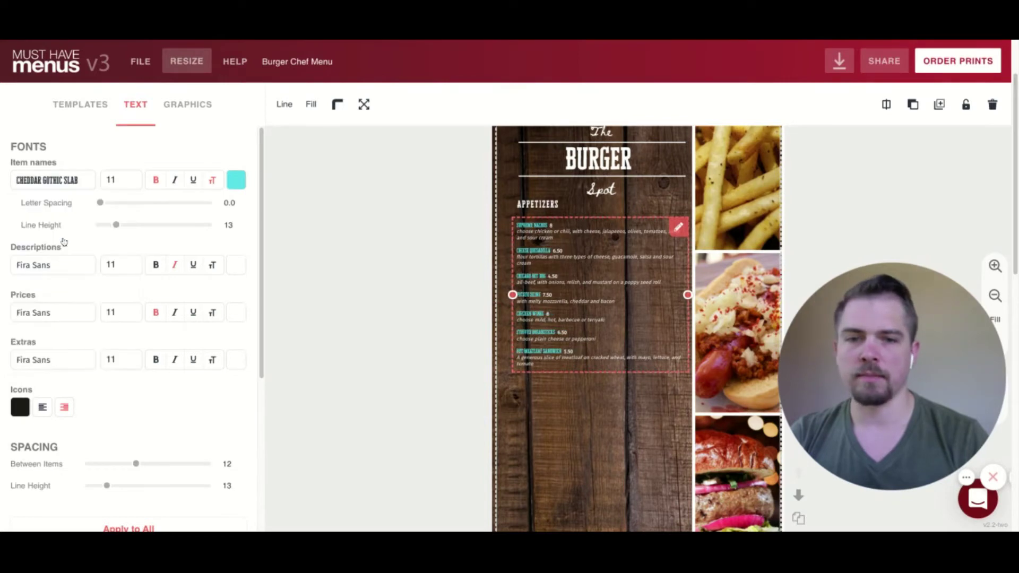
click(115, 180)
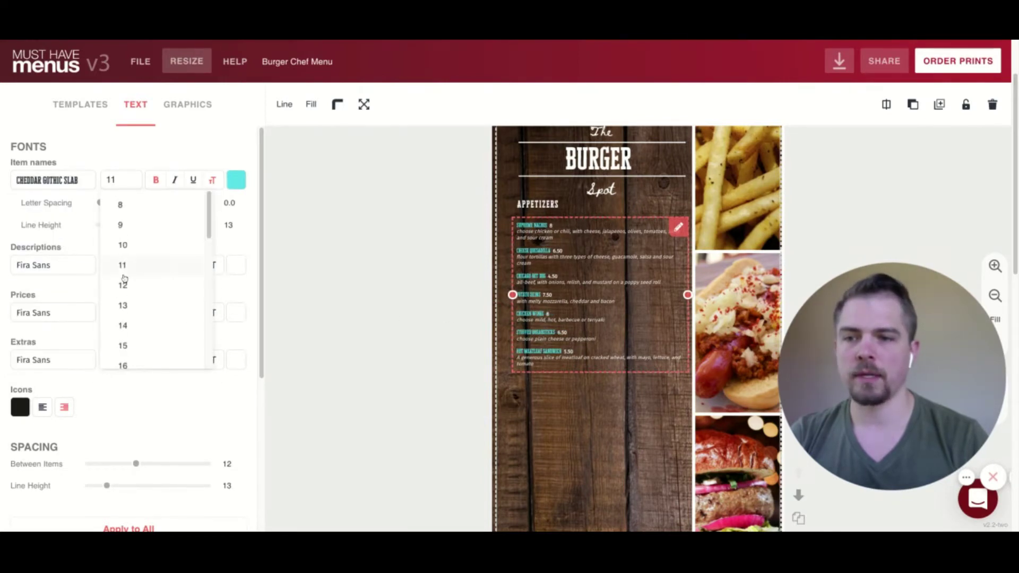
click(125, 325)
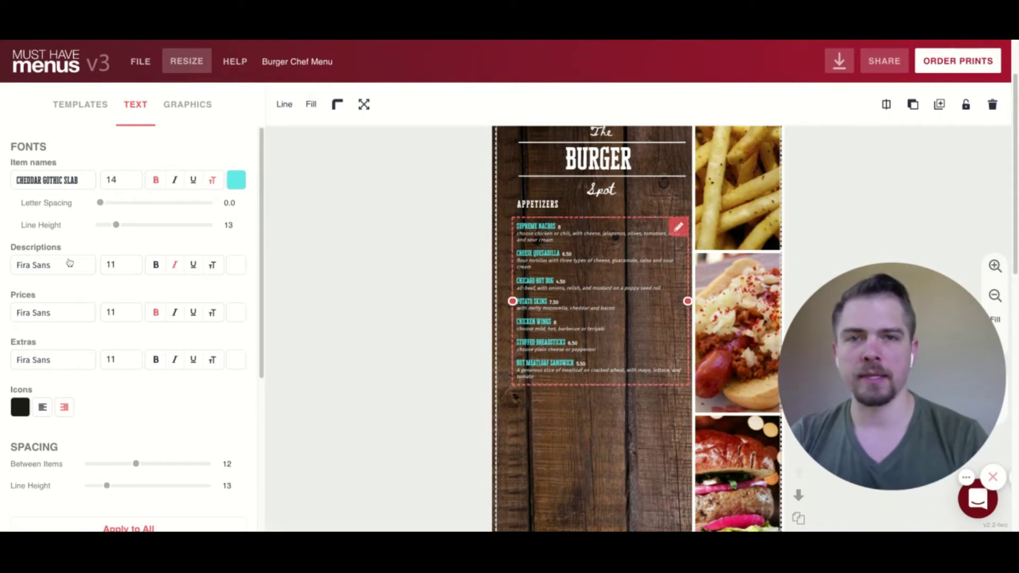
scroll(61, 247, down, 1)
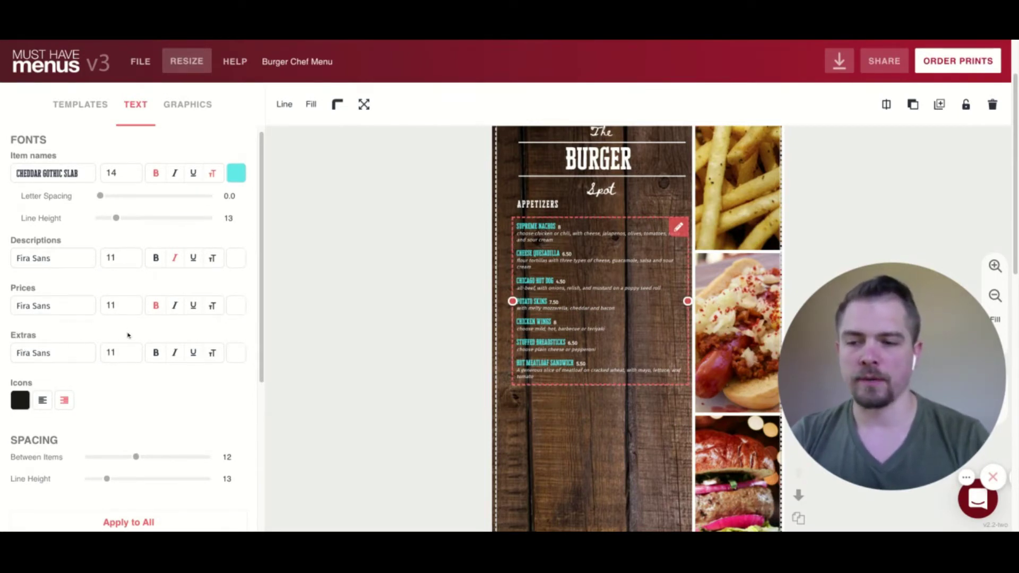
Set Between Items spacing to 18 and, after trying other layouts, keep left-aligned items with prices beside names.
scroll(127, 335, down, 5)
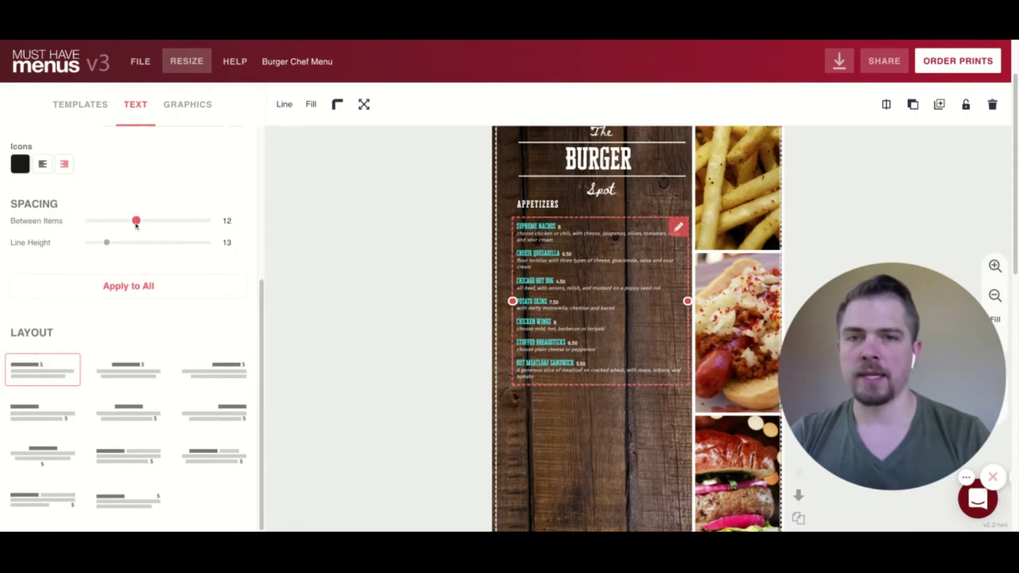
drag(136, 222, 159, 220)
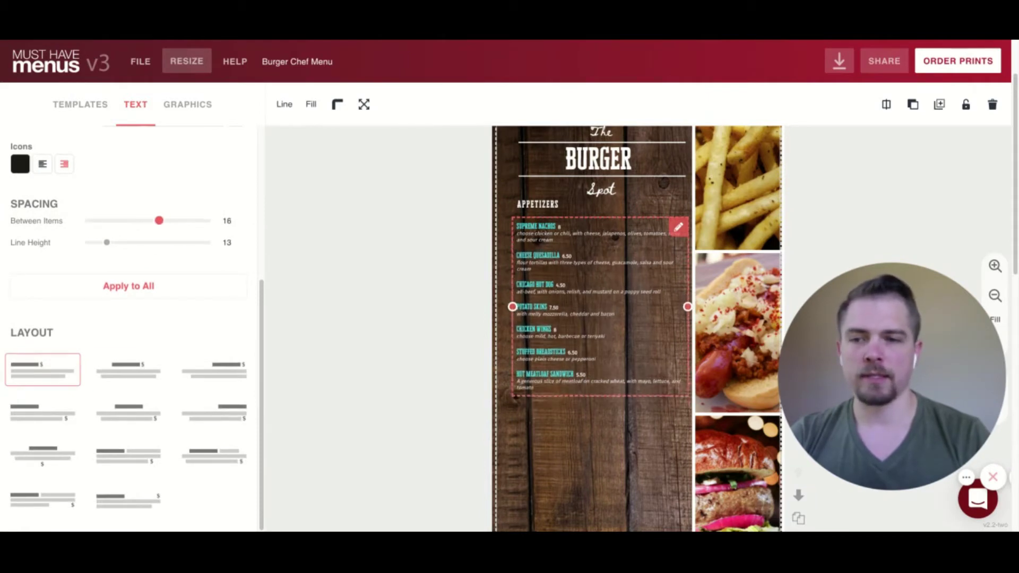
click(127, 374)
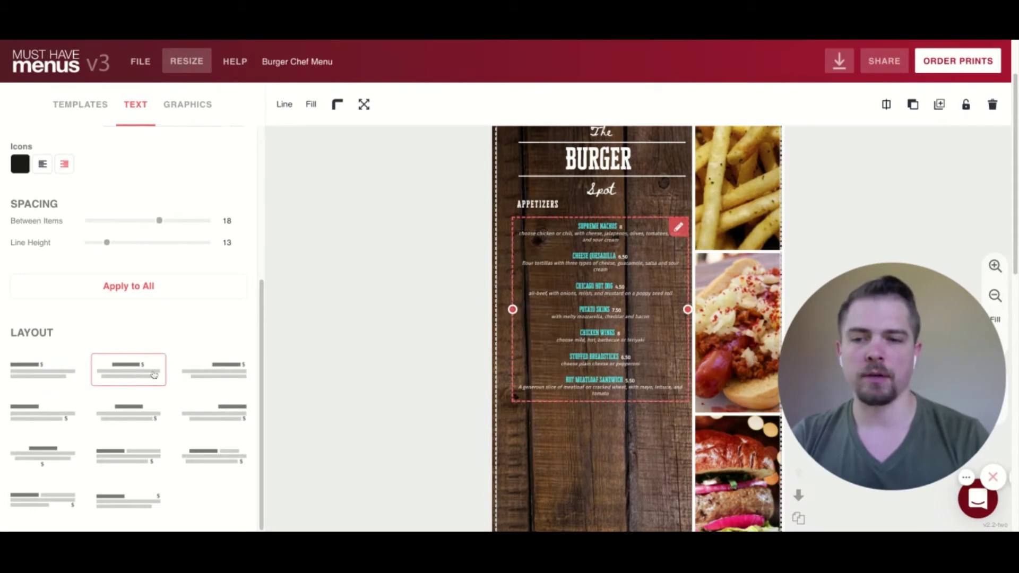
click(218, 376)
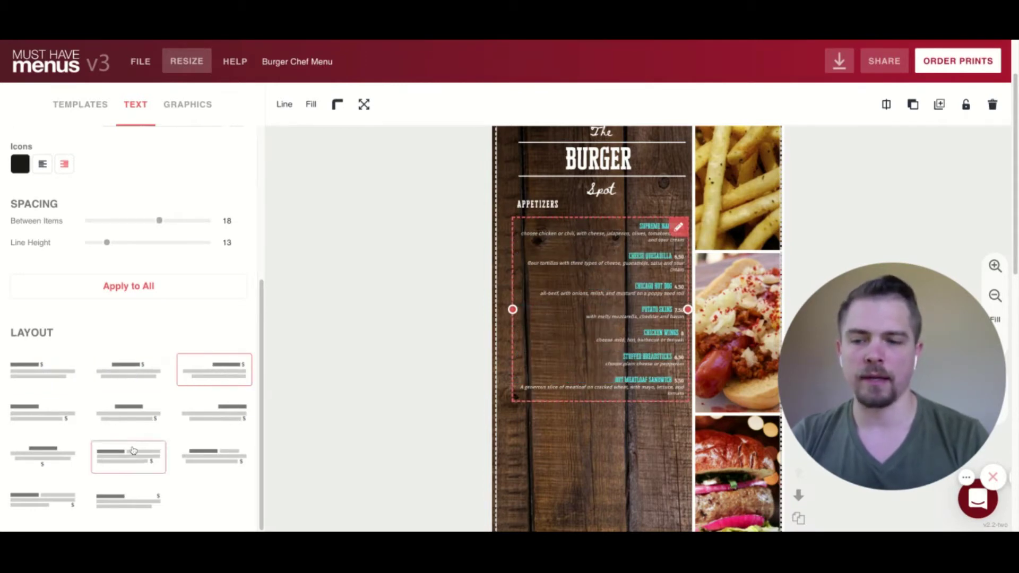
click(41, 456)
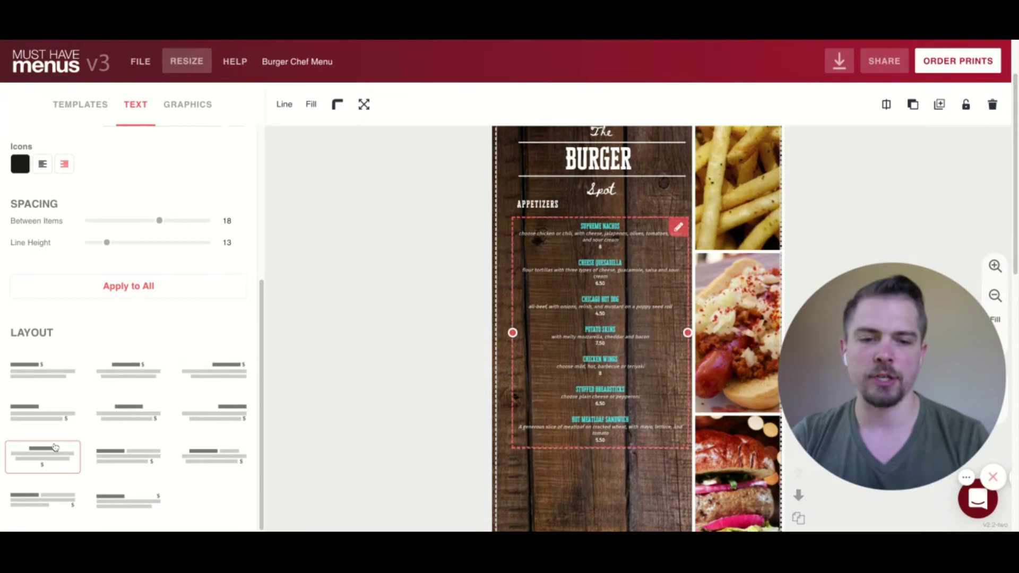
click(44, 376)
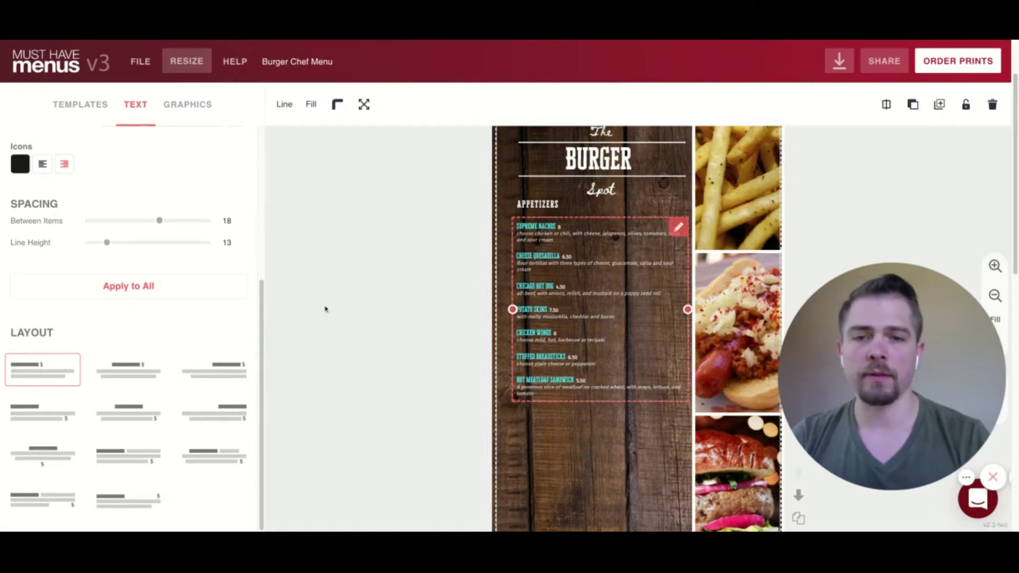
Nudge the appetizer item block slightly upward toward the Appetizers heading.
click(326, 309)
click(562, 289)
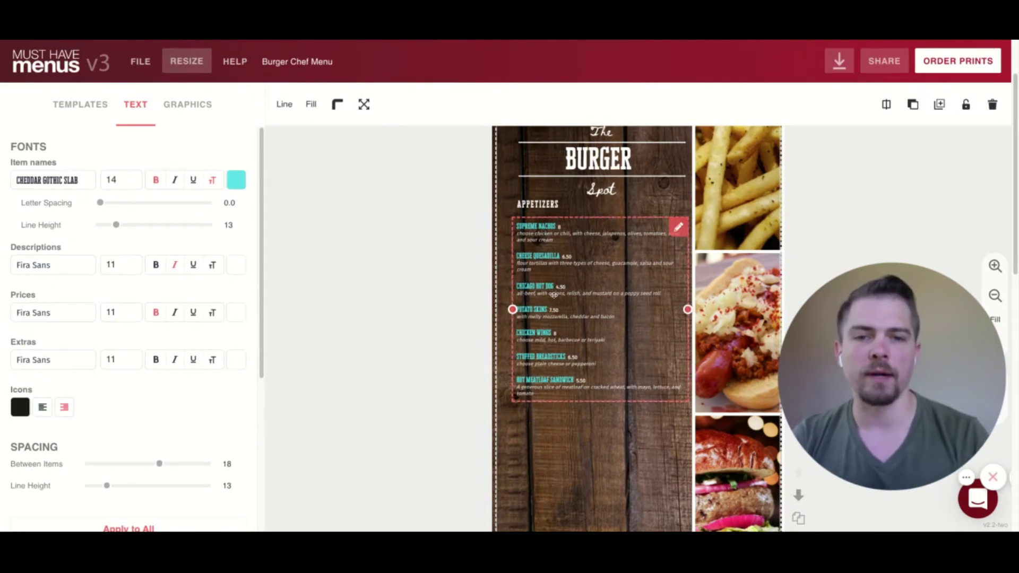
drag(548, 287, 550, 326)
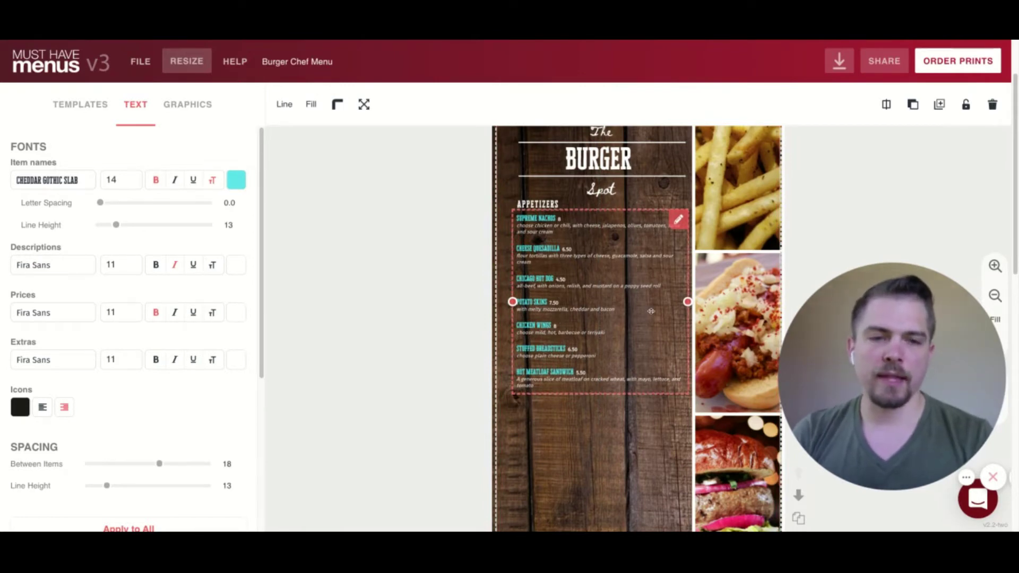
Drag the appetizer block's right edge leftward so the list fills only the left half.
drag(688, 301, 595, 317)
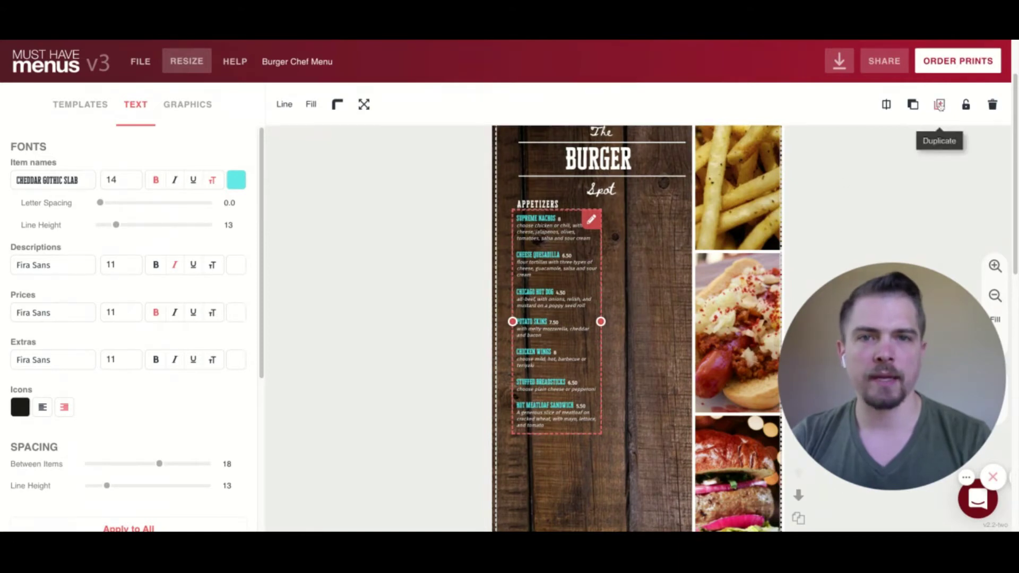
Duplicate the appetizer list and place the copy in the right half, aligned with the original.
click(940, 105)
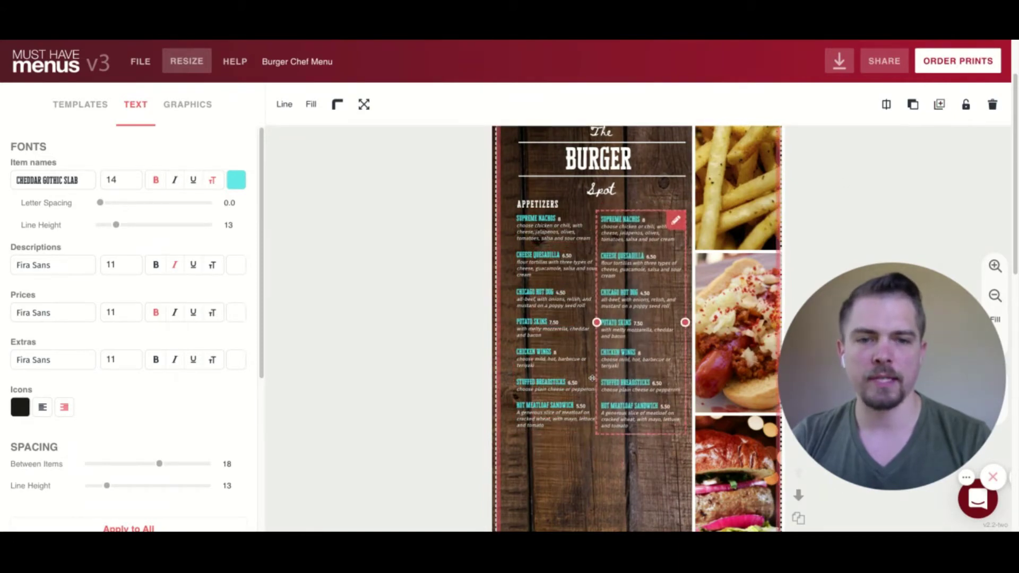
drag(592, 378, 594, 378)
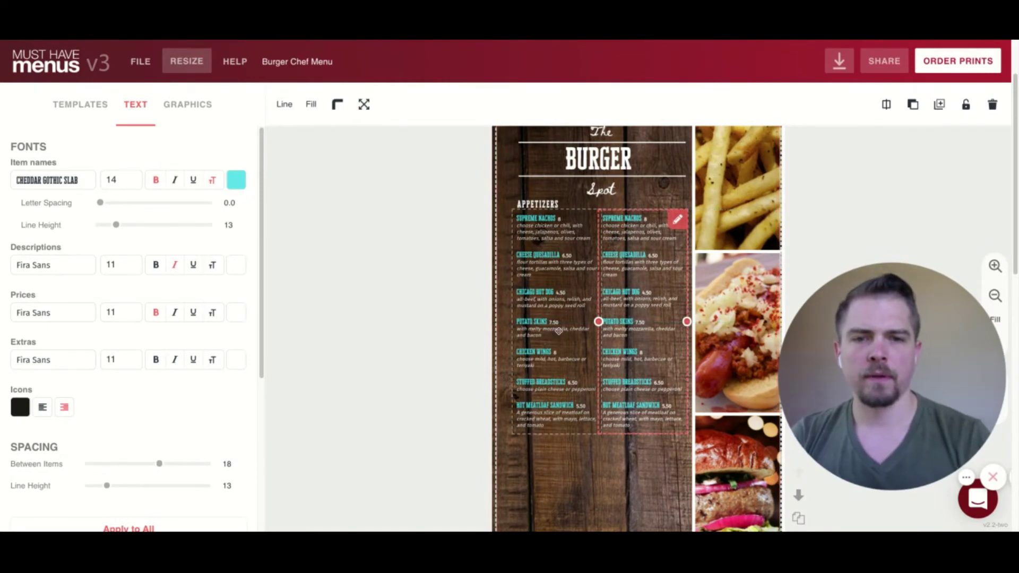
drag(632, 271, 633, 270)
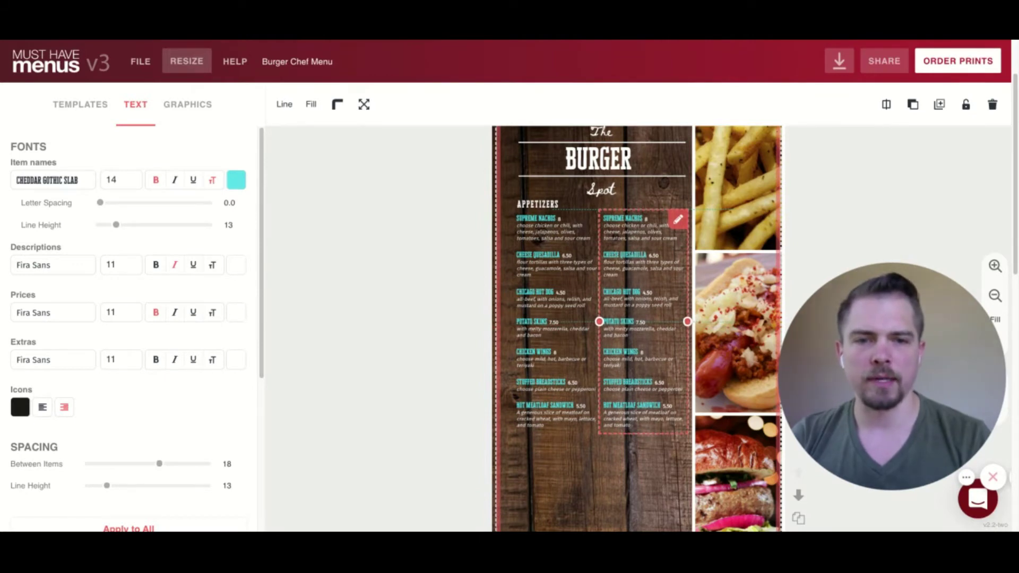
drag(633, 271, 632, 270)
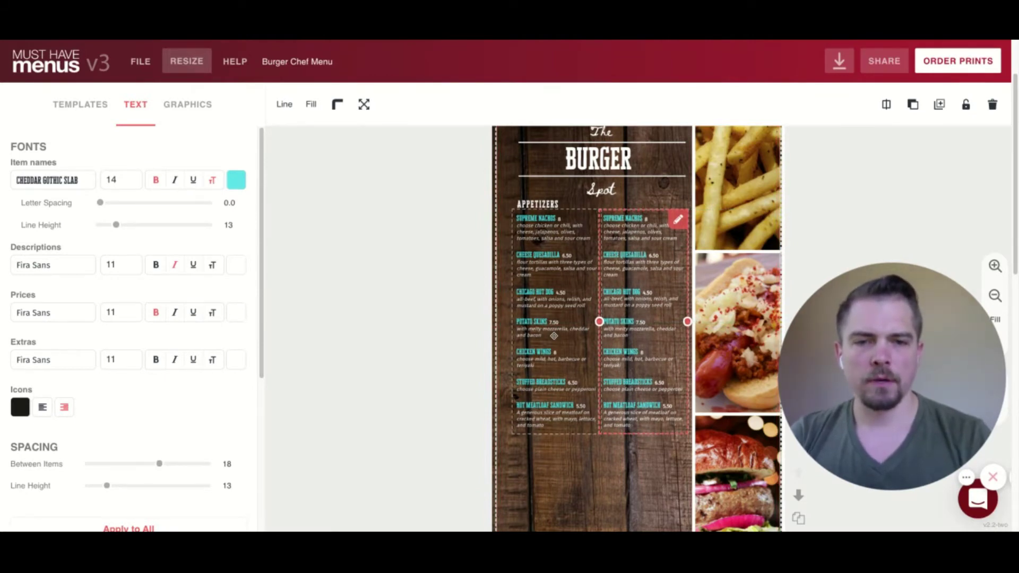
Delete Supreme Nachos, Cheese Quesadilla and Chicago Hot Dog from the left column's item list.
double_click(553, 335)
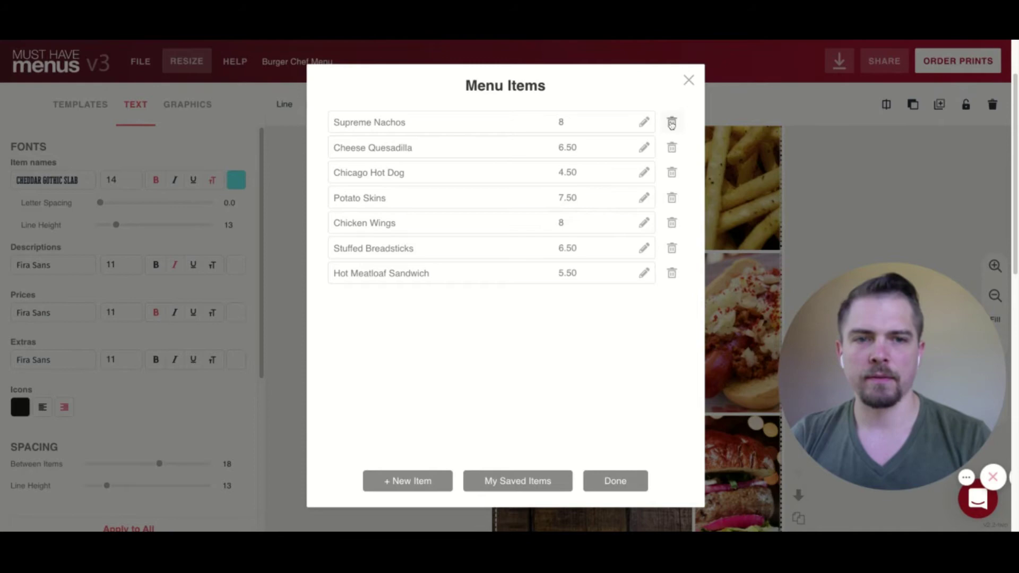
click(672, 123)
click(672, 123)
click(672, 124)
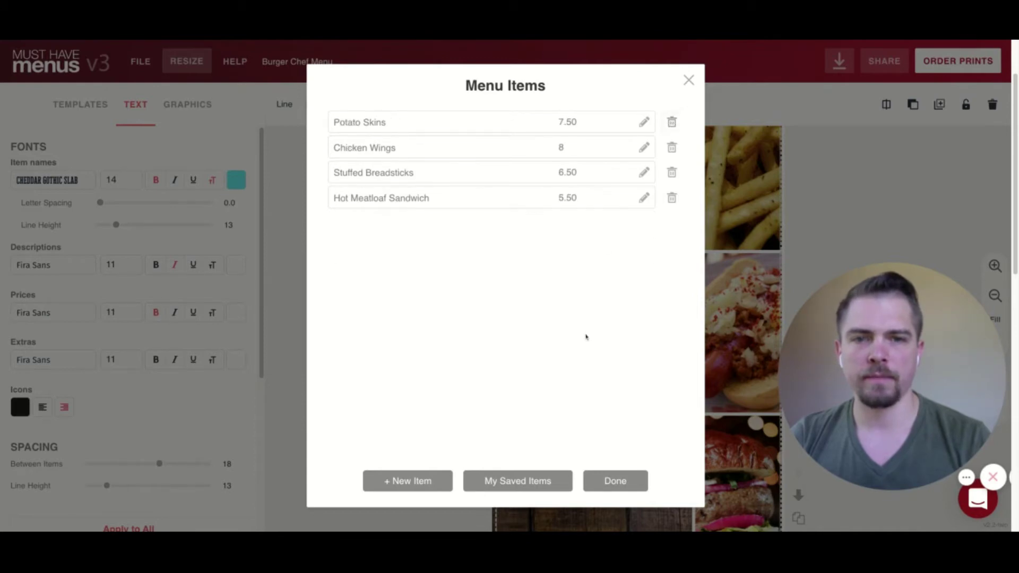
click(619, 482)
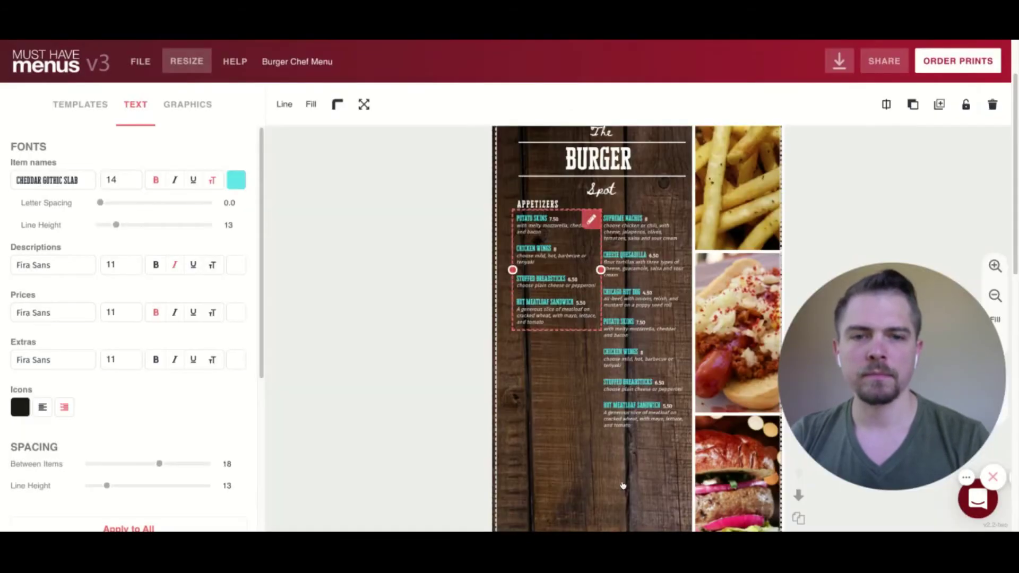
Delete Potato Skins and the following items from the right column's item list.
click(657, 328)
click(676, 218)
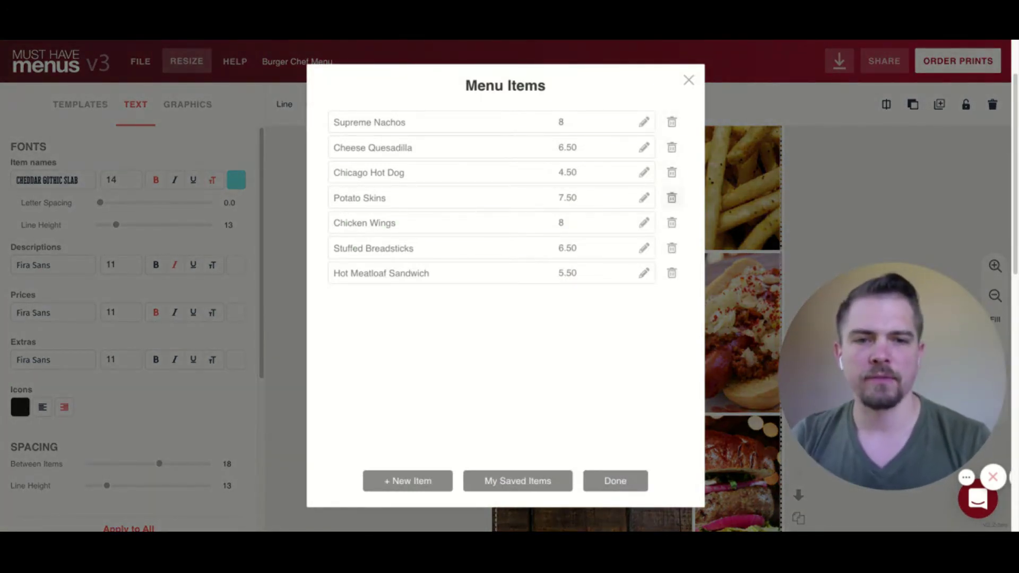
click(671, 198)
click(671, 198)
click(671, 197)
click(671, 197)
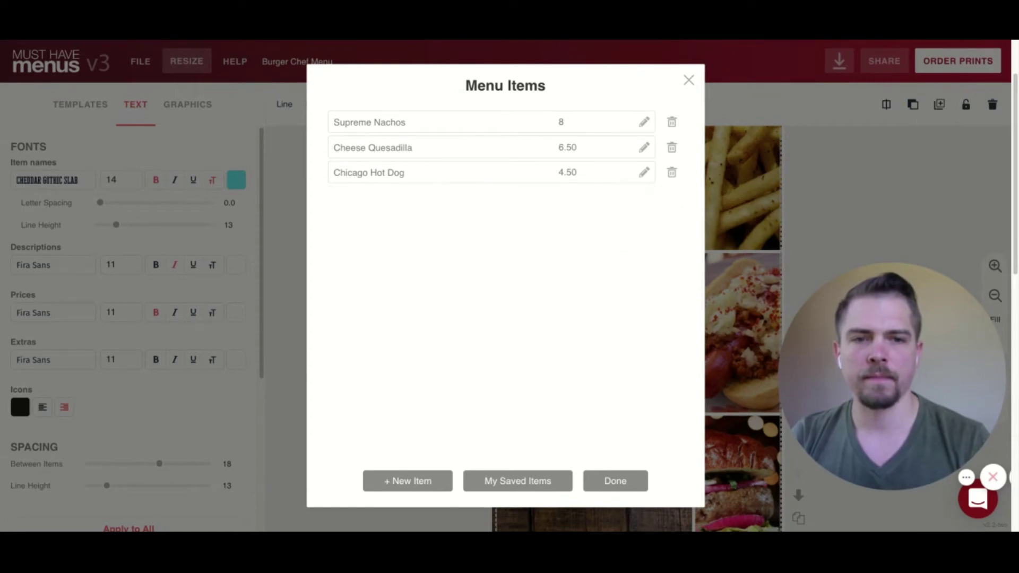
click(622, 483)
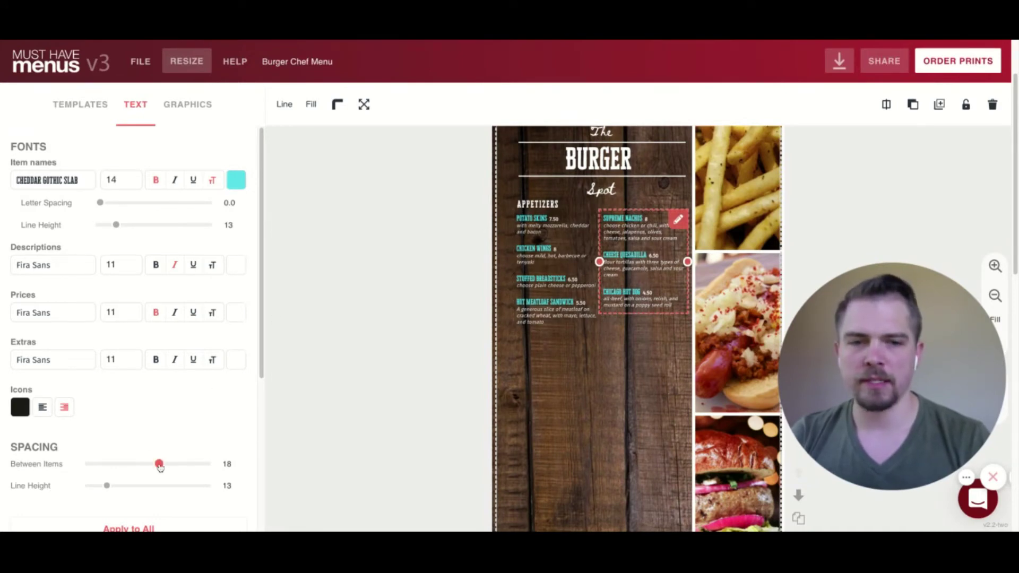
Widen the right column's Between Items spacing and tighten the left column's to 11.
drag(159, 466, 182, 466)
click(518, 290)
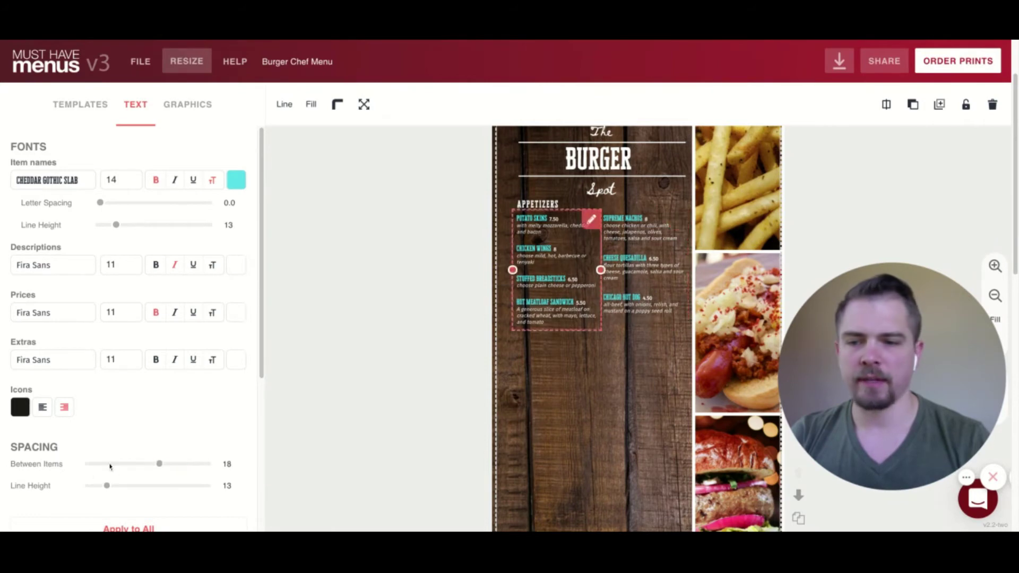
key(Left)
key(Left)
key(Left)
key(Left)
key(Left)
key(Left)
key(Left)
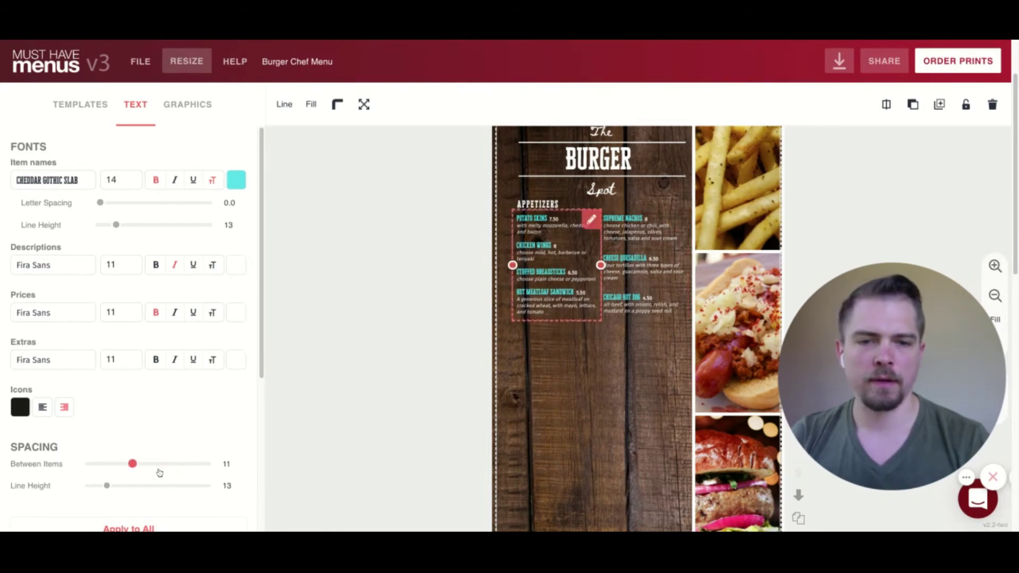
click(279, 414)
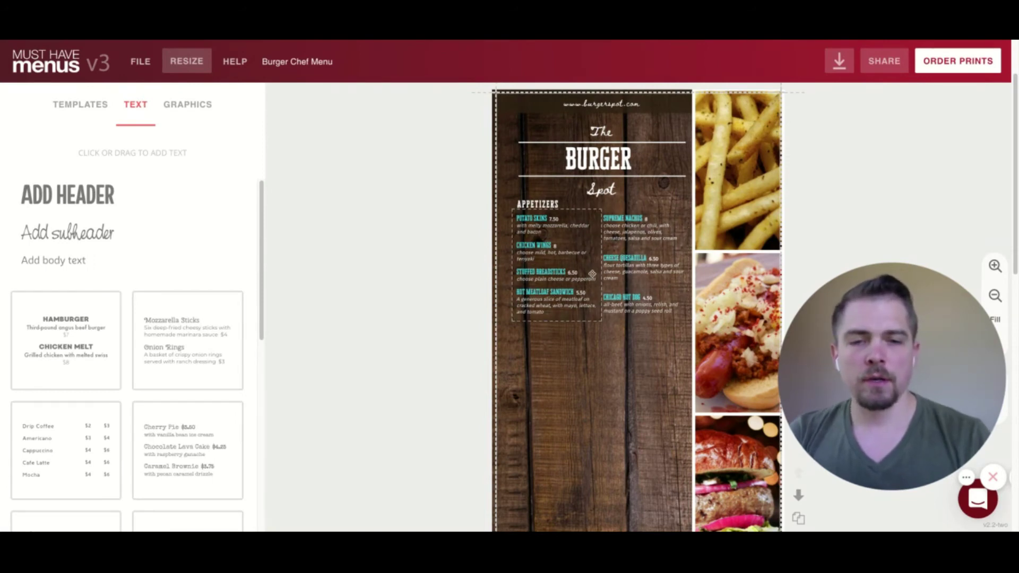
click(554, 203)
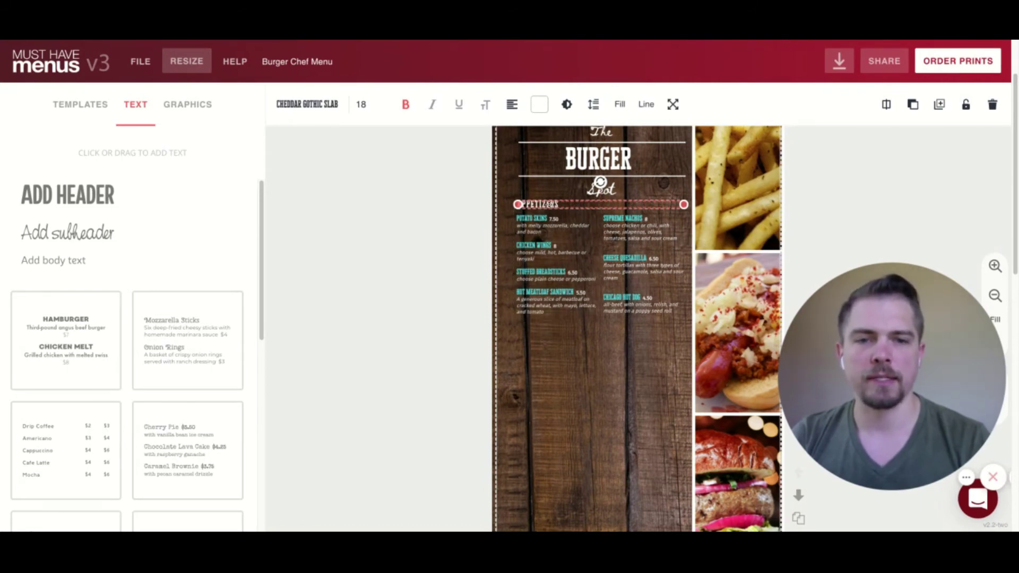
Shift the APPETIZERS heading slightly, then delete it from the menu.
mouse_move(545, 203)
mouse_down()
mouse_move(546, 188)
mouse_move(544, 202)
mouse_up()
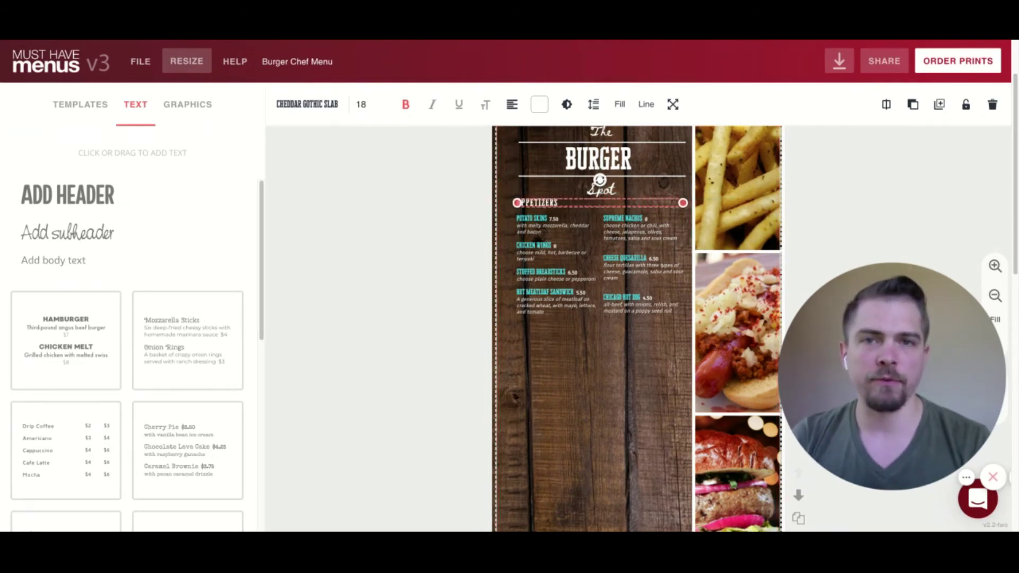
click(992, 104)
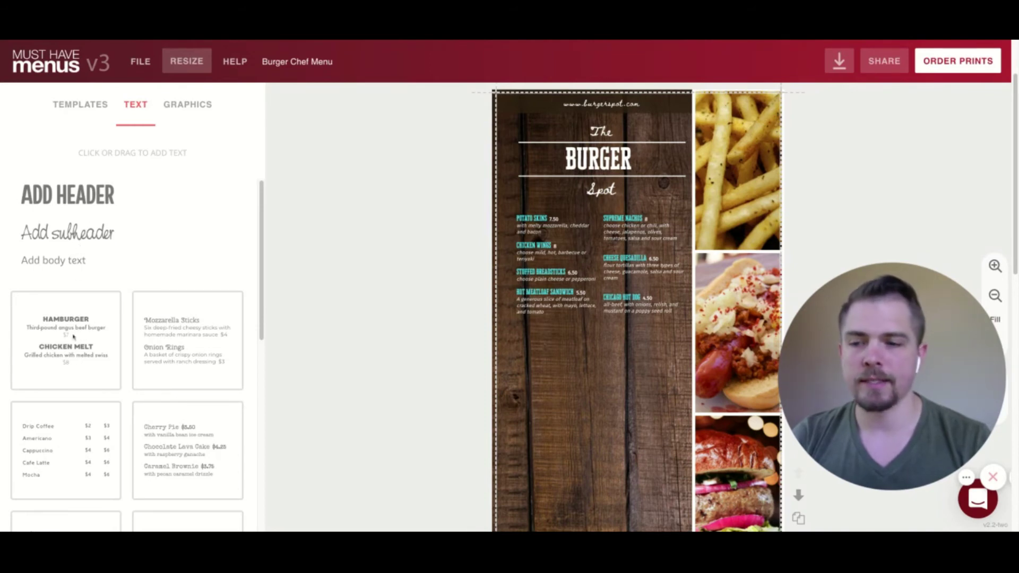
Add a header styled in Cheddar Gothic Slab, white, size 24, left-aligned.
click(101, 197)
drag(676, 303, 629, 336)
click(291, 105)
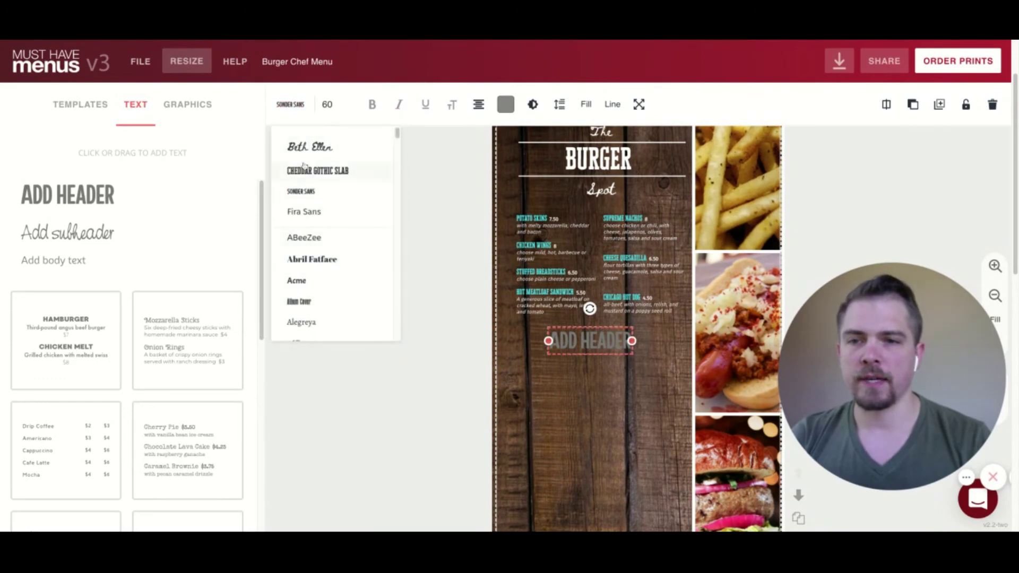
click(304, 169)
click(539, 104)
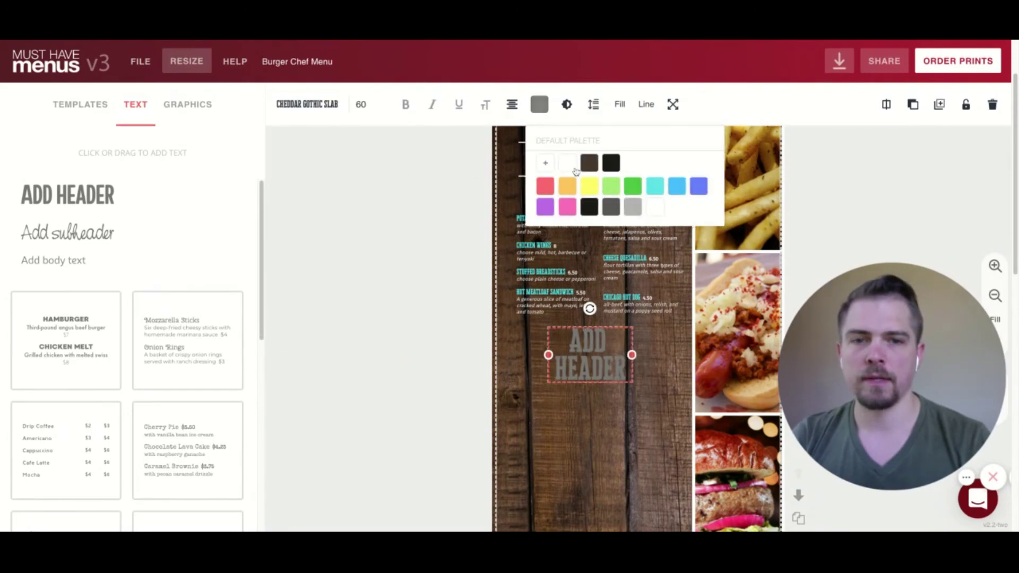
click(566, 167)
click(361, 104)
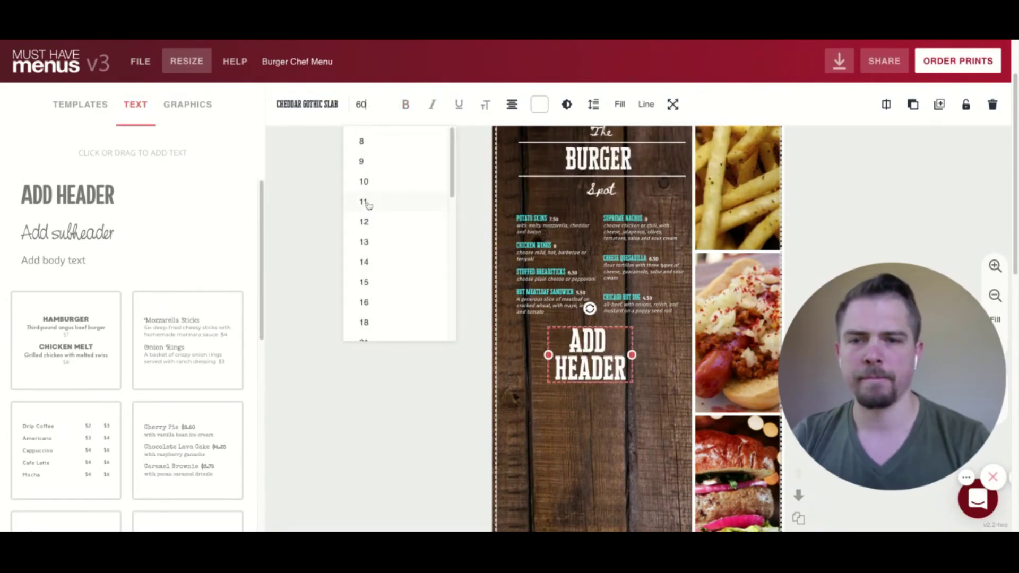
scroll(389, 315, down, 2)
click(386, 294)
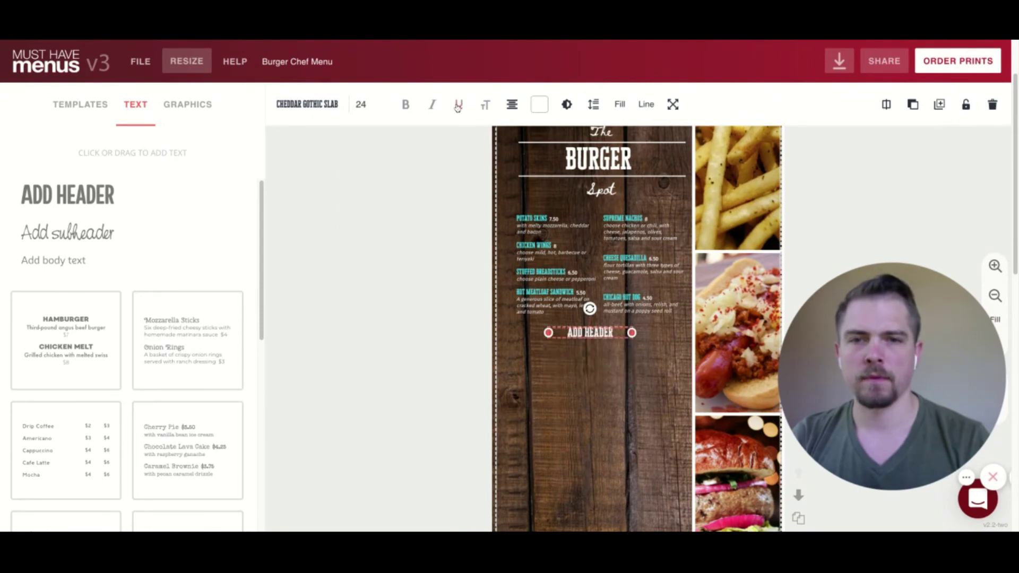
click(512, 104)
click(518, 142)
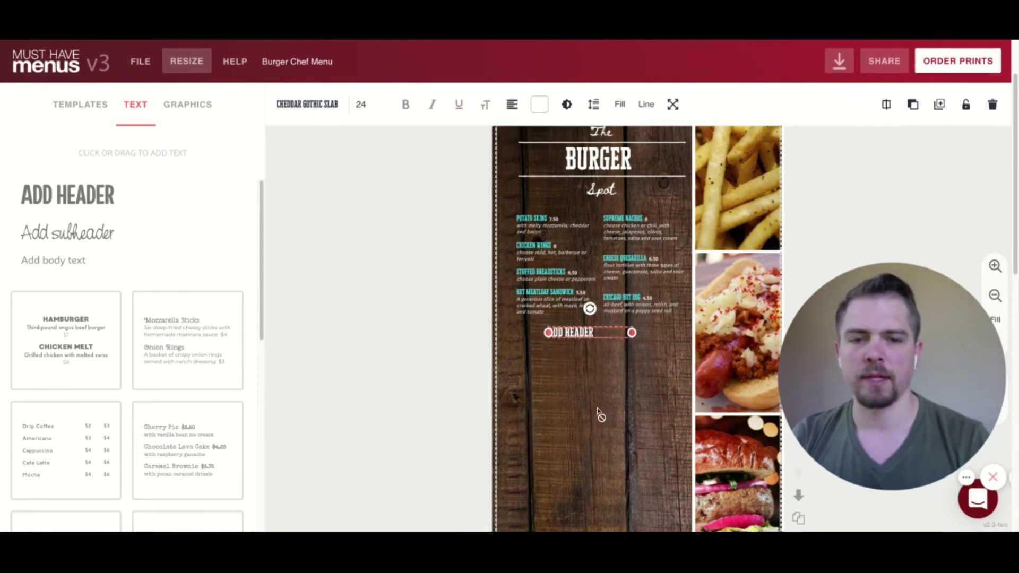
Change the header text to 'APPETIZERS' and place it above the appetizer items.
double_click(595, 333)
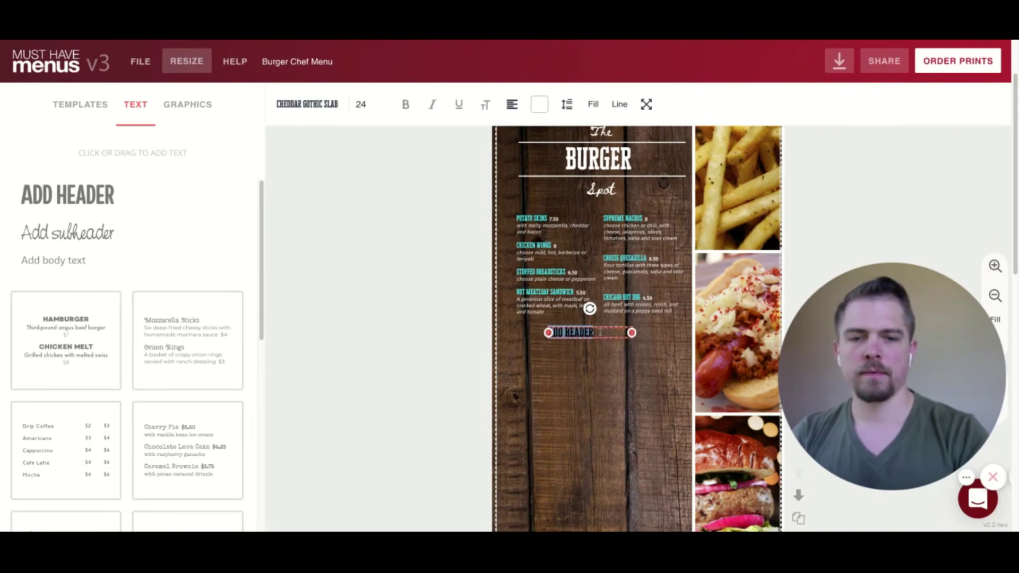
key(BackSpace)
text(APPE)
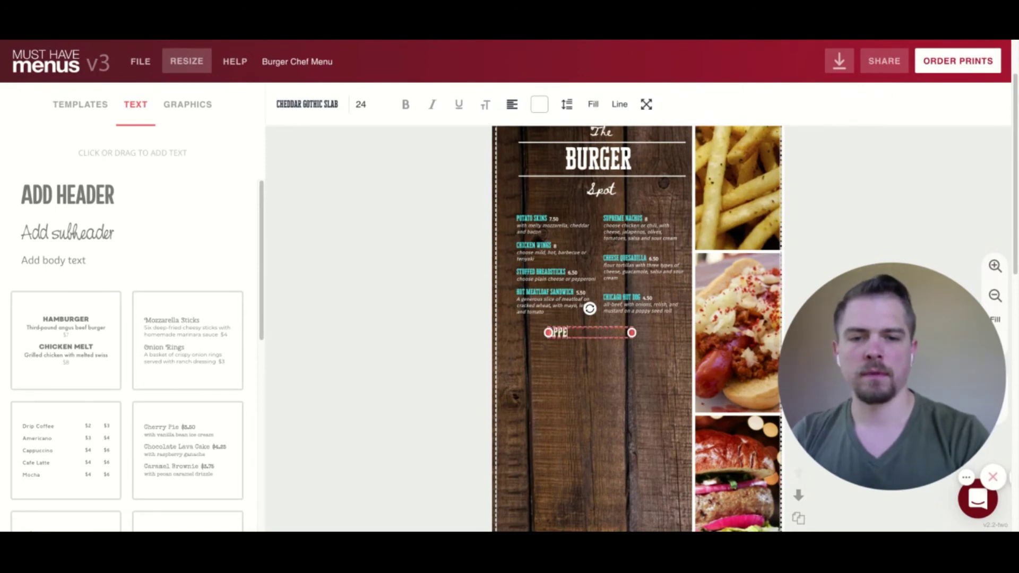
text(TIZERS)
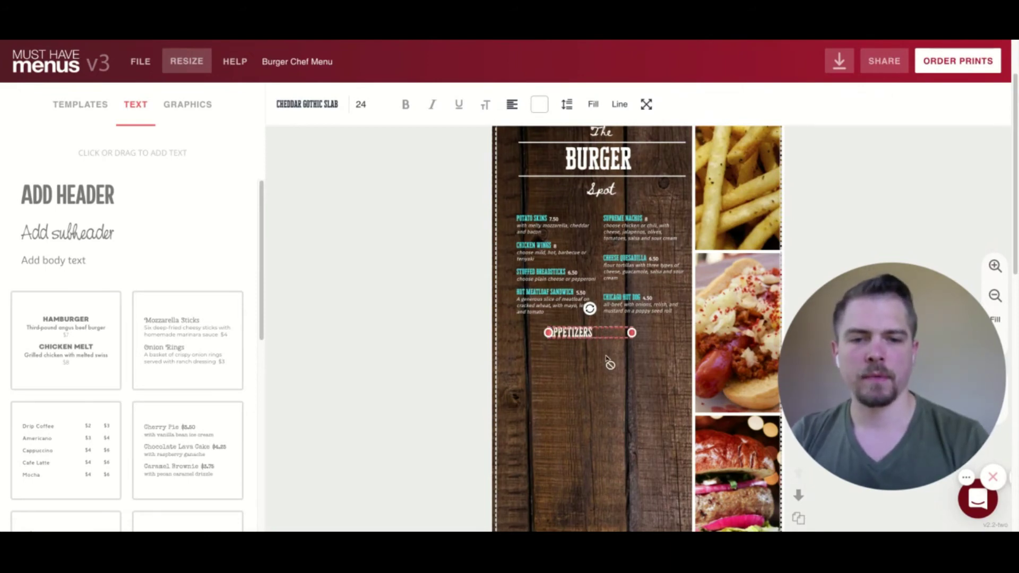
drag(598, 344, 586, 298)
click(568, 398)
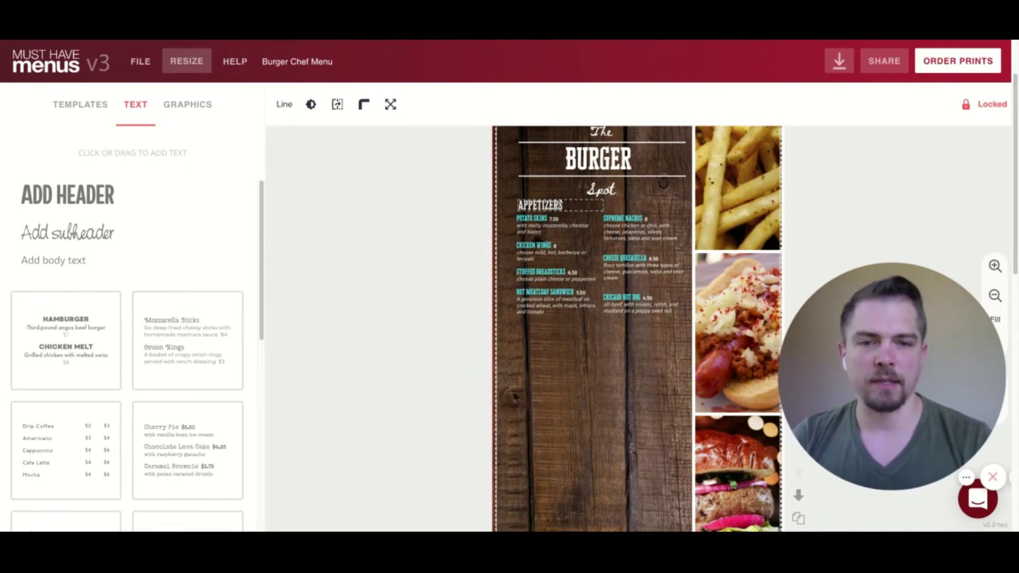
Duplicate the APPETIZERS heading below the items and rename it 'BURGERS'.
click(540, 205)
click(939, 105)
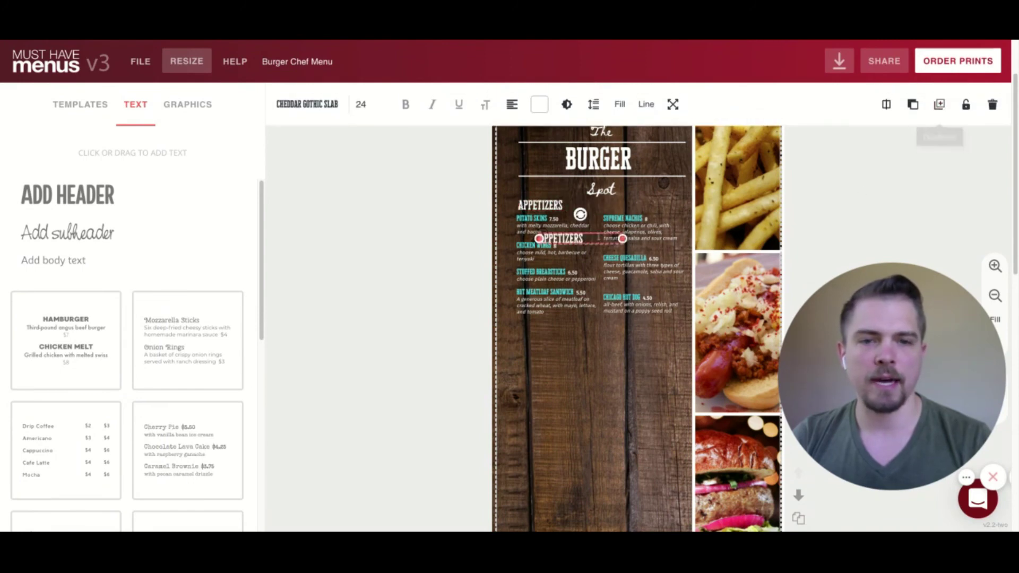
drag(588, 246, 567, 356)
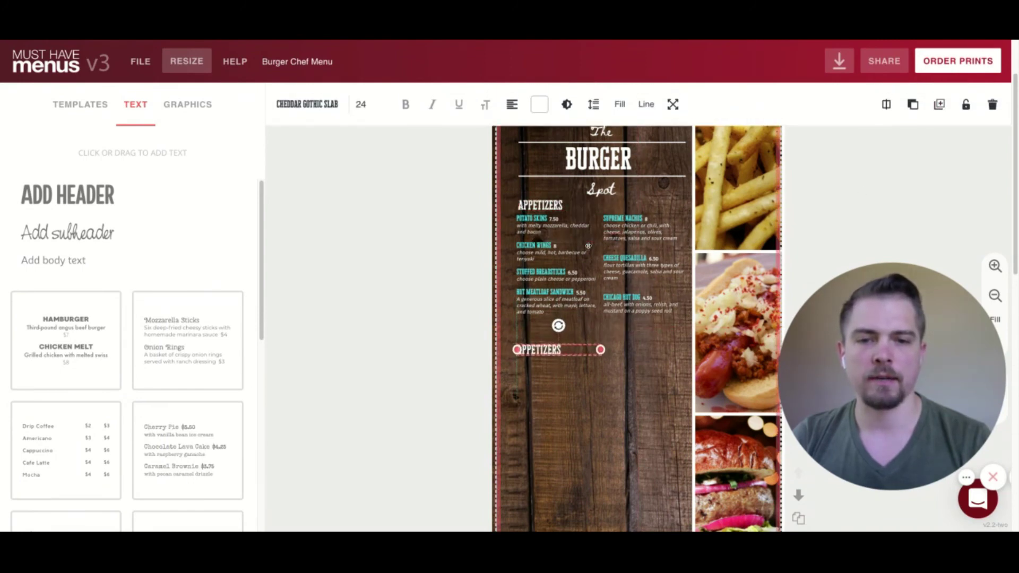
double_click(542, 349)
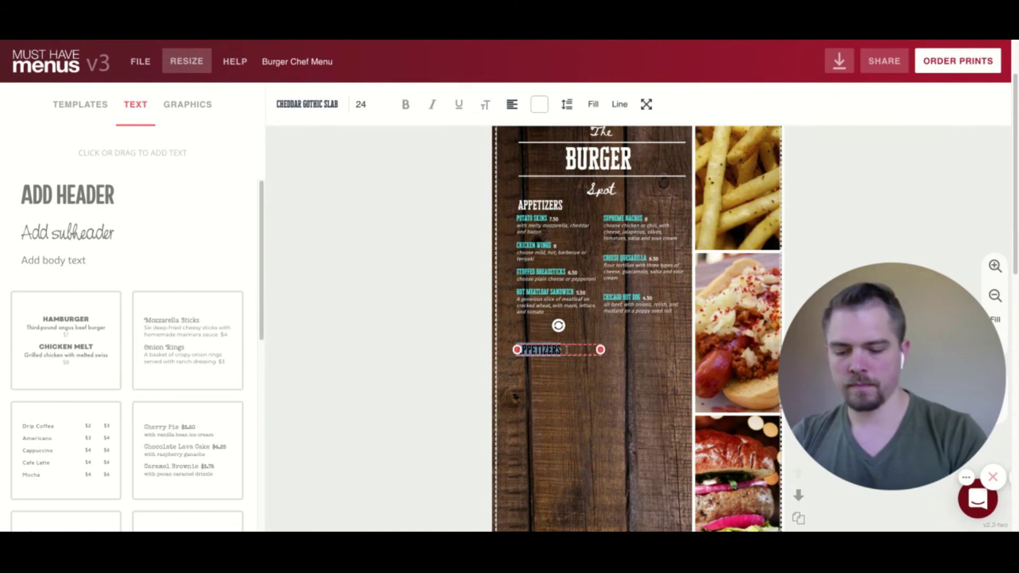
text(BURGERS)
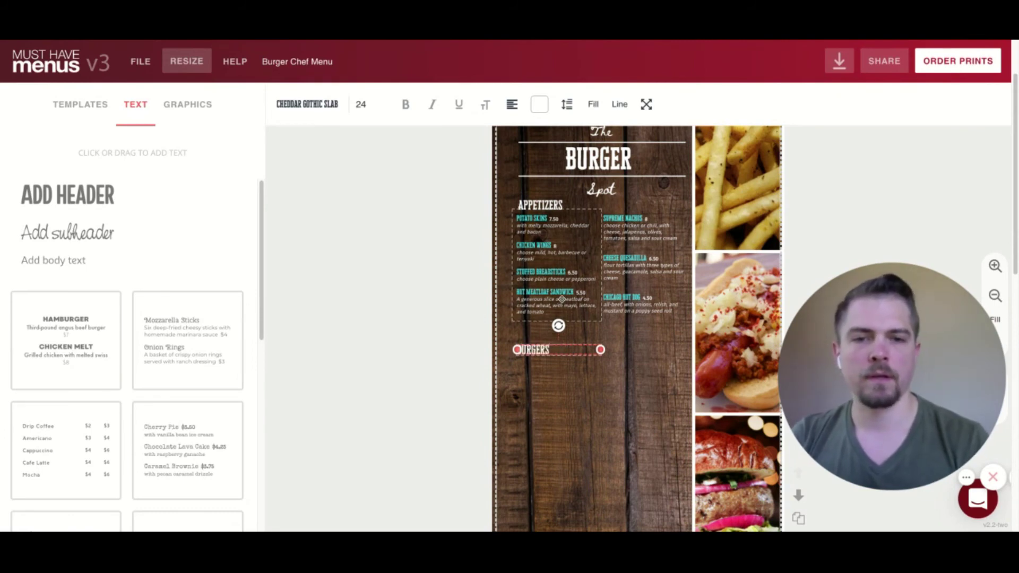
Copy the left appetizer items block under BURGERS and widen it.
click(562, 300)
click(939, 105)
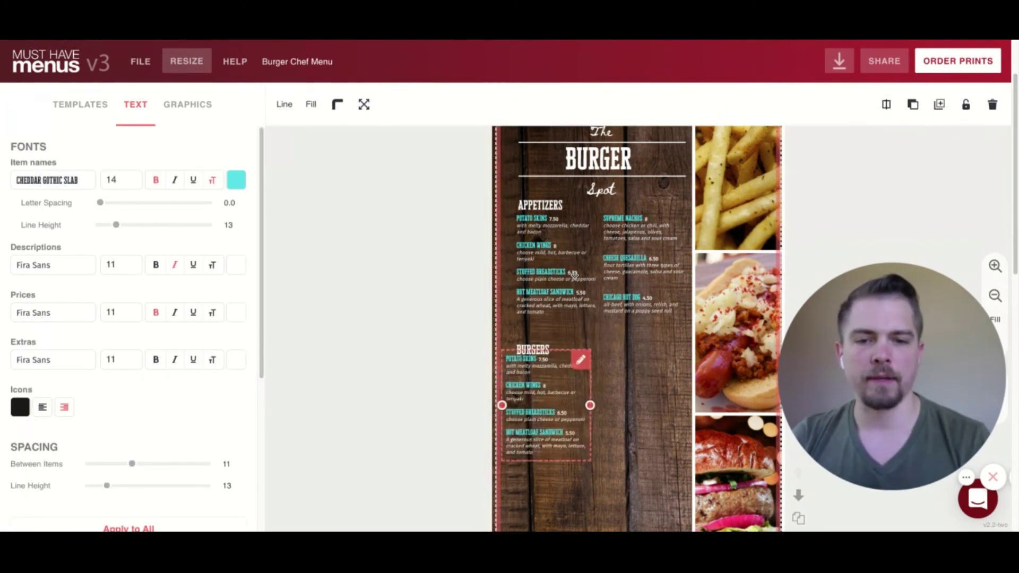
drag(601, 410, 679, 408)
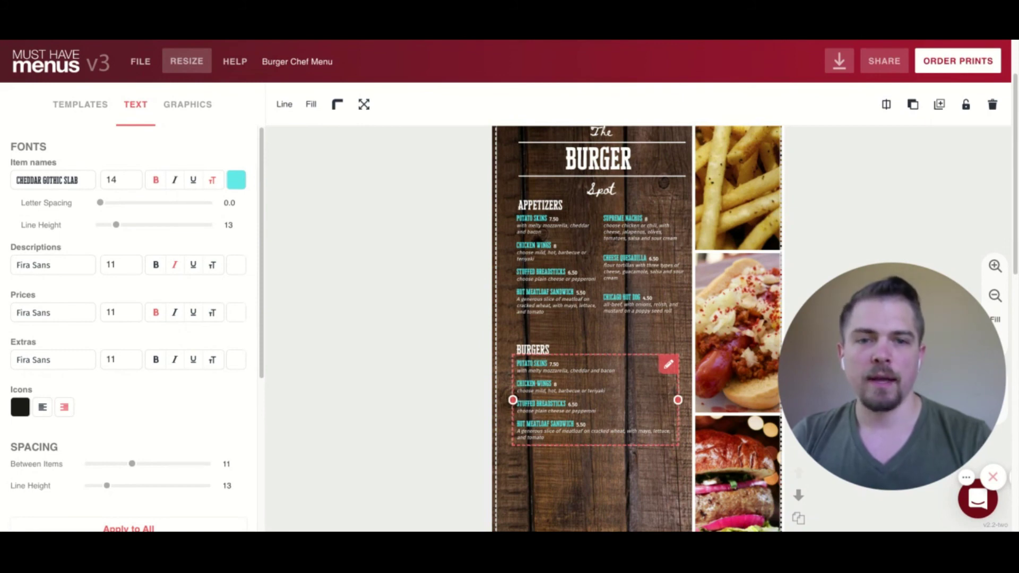
scroll(594, 398, down, 1)
scroll(594, 398, up, 2)
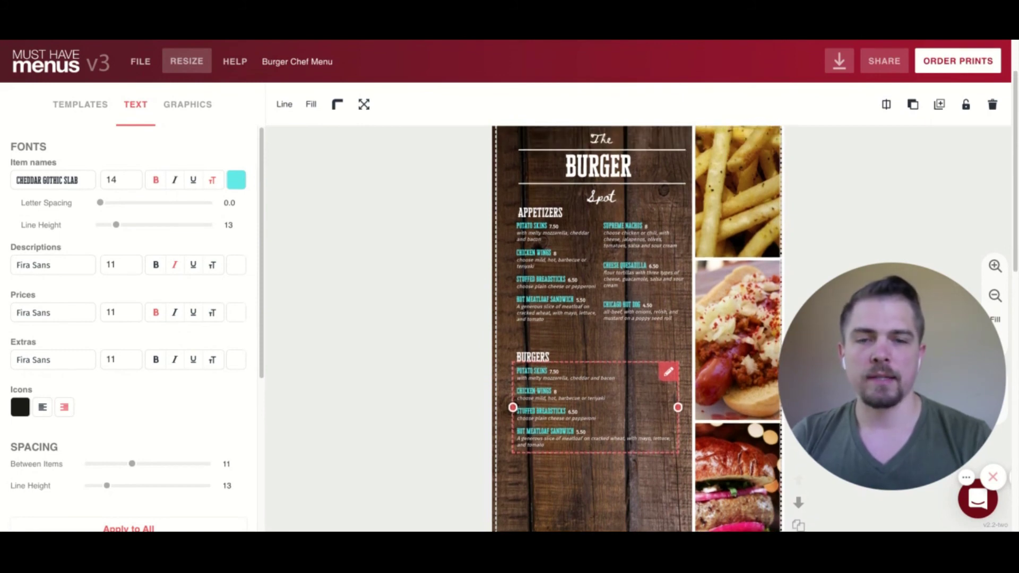